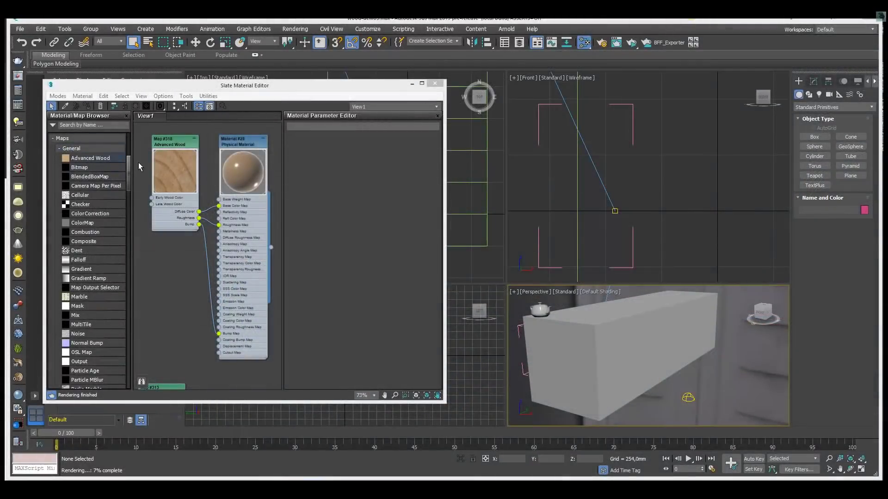
# Start an ActiveShade render of the perspective view to preview the Advanced Wood material on the box and teapot
pyautogui.click(211, 169)
pyautogui.scroll(3, 210, 174)
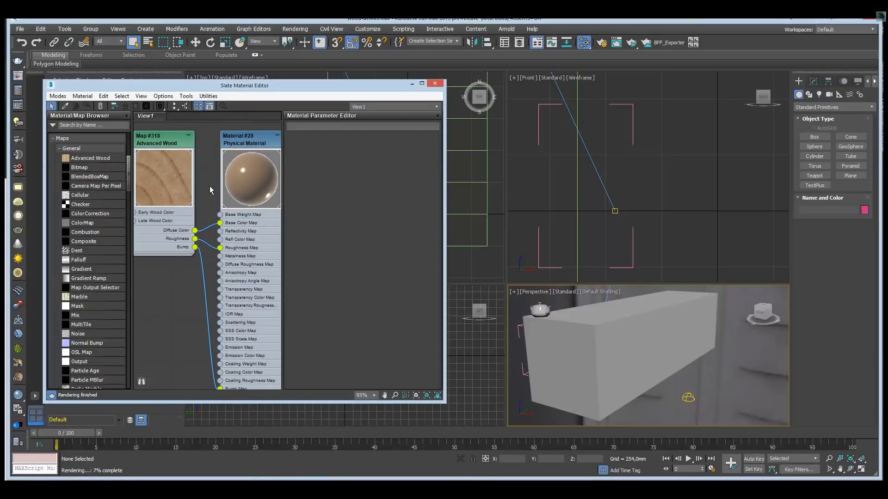
pyautogui.moveTo(210, 186); pyautogui.dragTo(212, 172, button='middle')
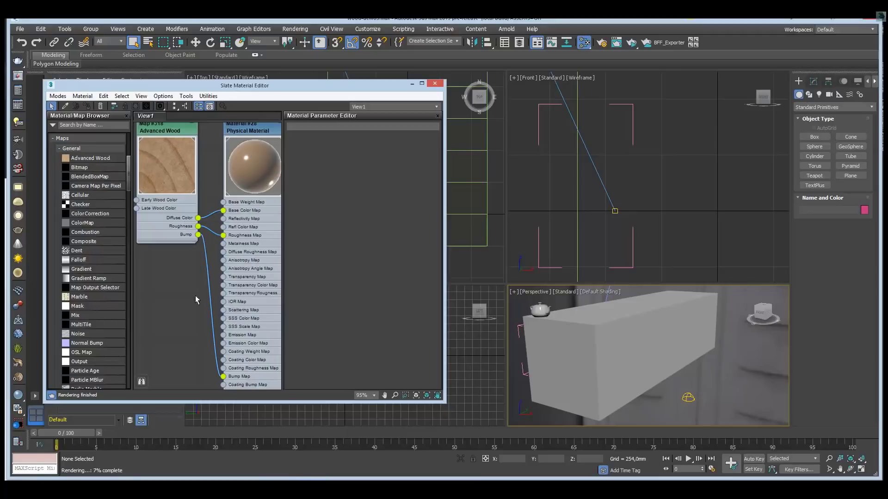
pyautogui.click(640, 44)
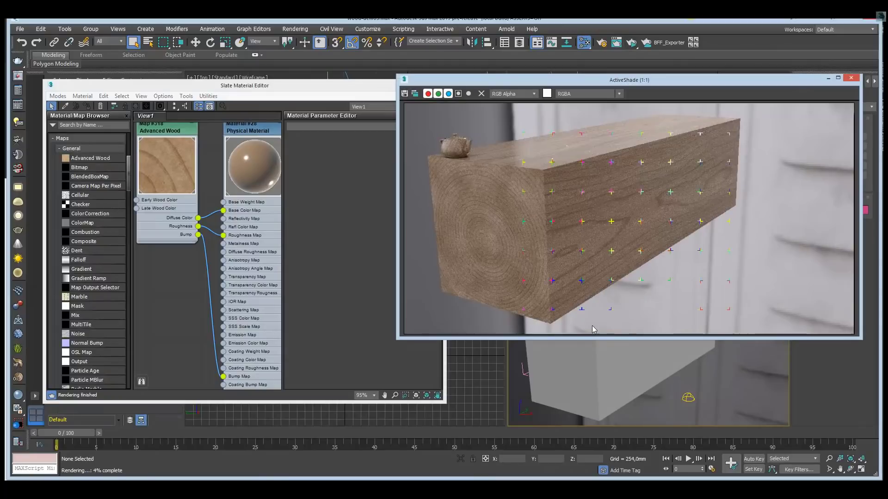
# Examine the rendered wood grain on the box's end face, edge and long side from close up and from a distance
pyautogui.click(853, 471)
pyautogui.moveTo(675, 373); pyautogui.dragTo(654, 359)
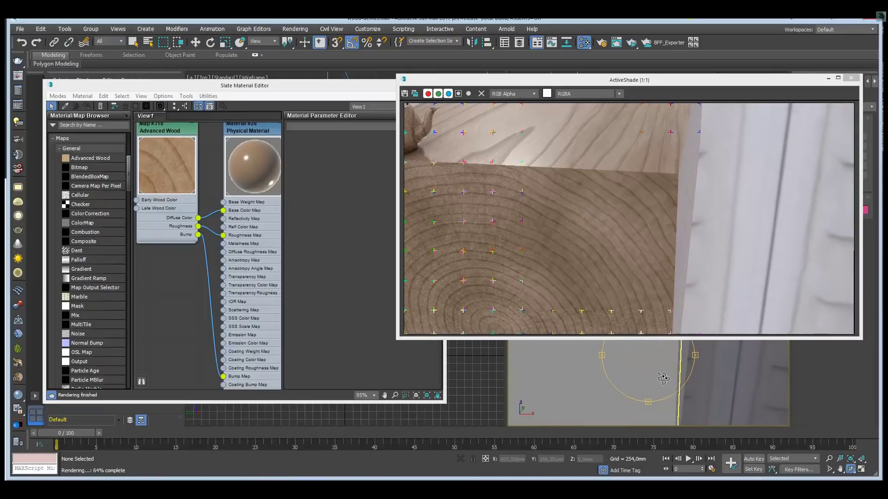
pyautogui.moveTo(657, 381); pyautogui.dragTo(660, 361)
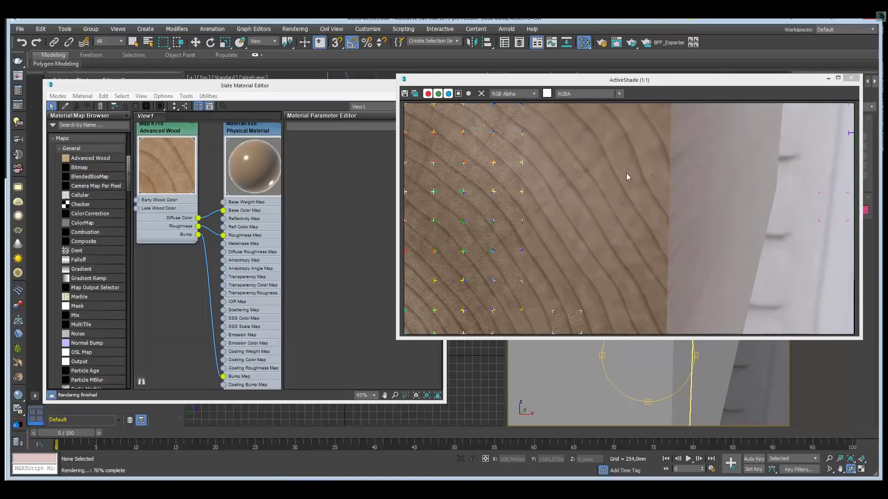
pyautogui.moveTo(651, 353)
pyautogui.mouseDown()
pyautogui.moveTo(631, 360)
pyautogui.moveTo(646, 367)
pyautogui.mouseUp()
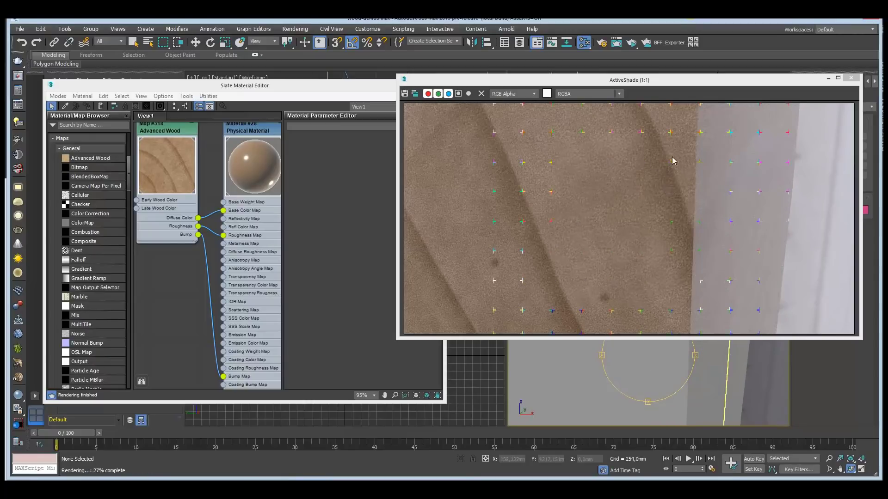
pyautogui.moveTo(657, 355); pyautogui.dragTo(650, 353)
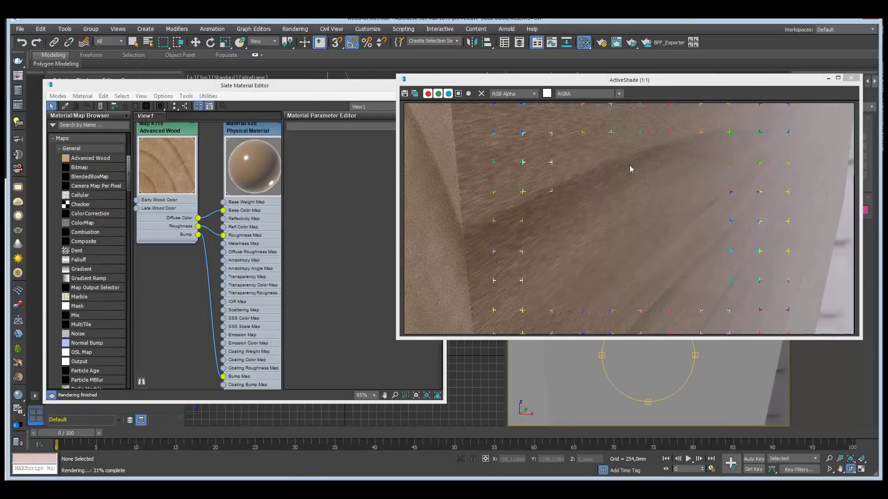
pyautogui.moveTo(652, 358); pyautogui.dragTo(667, 371)
pyautogui.scroll(-8, 668, 372)
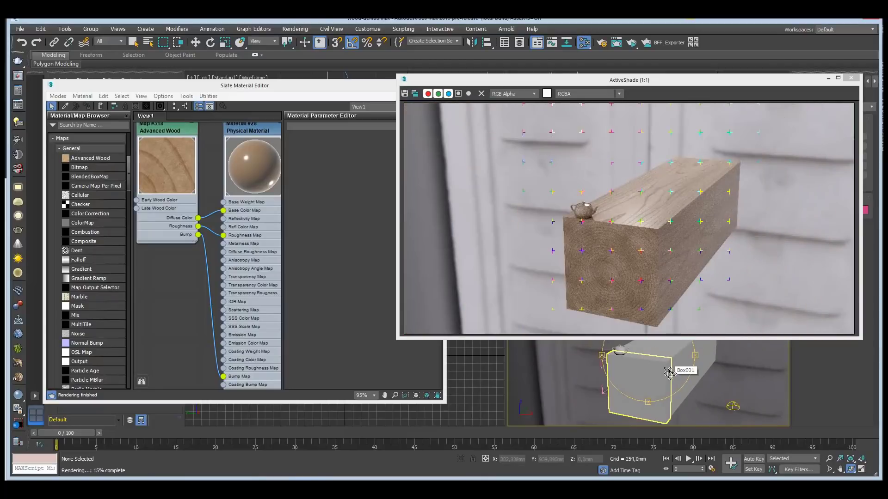
# Inspect how the wood grain runs across the teapot and the top of the box in the ActiveShade render
pyautogui.keyDown('alt'); pyautogui.moveTo(667, 371); pyautogui.dragTo(633, 363, button='middle'); pyautogui.keyUp('alt')
pyautogui.scroll(8, 620, 361)
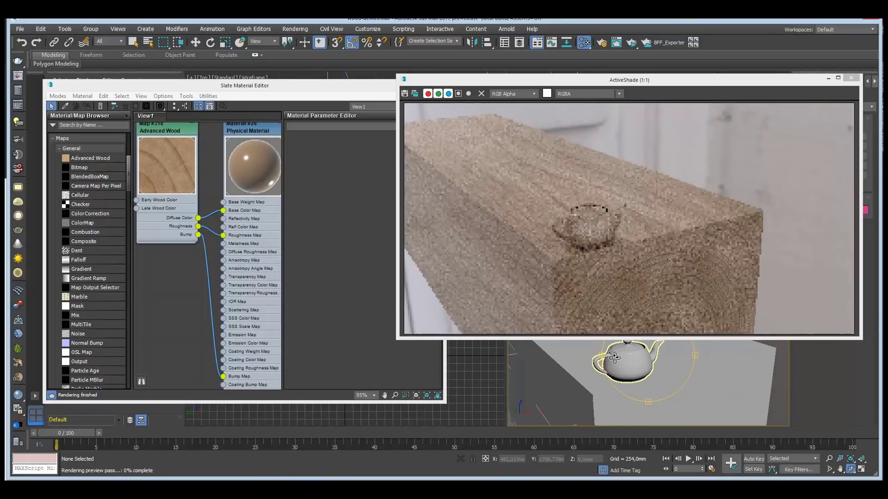
pyautogui.scroll(3, 614, 358)
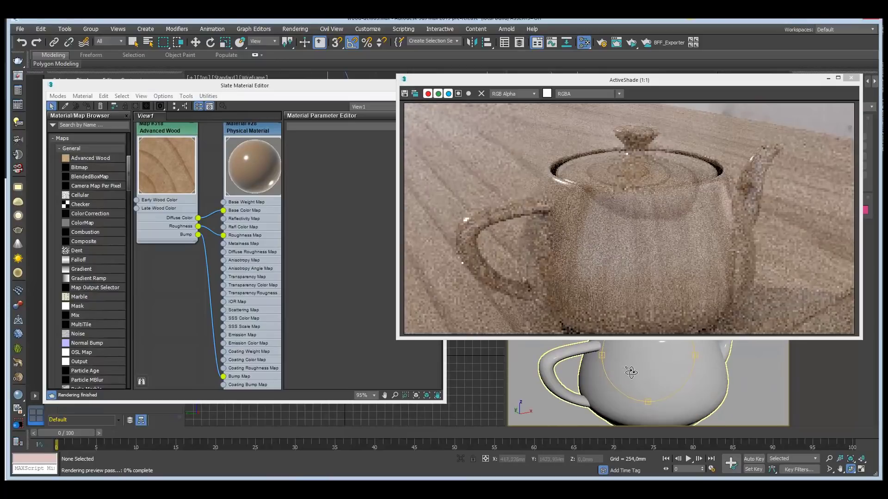
pyautogui.scroll(3, 620, 368)
pyautogui.moveTo(619, 368); pyautogui.dragTo(604, 360, button='middle')
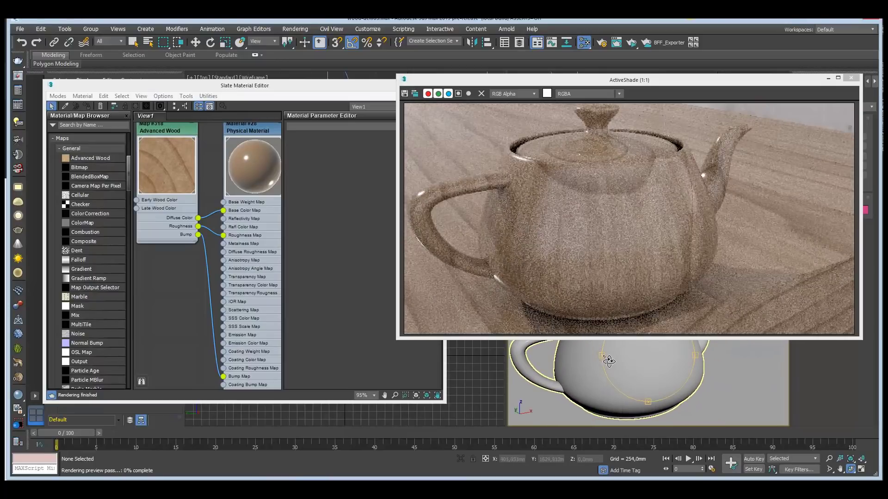
pyautogui.scroll(-3, 609, 361)
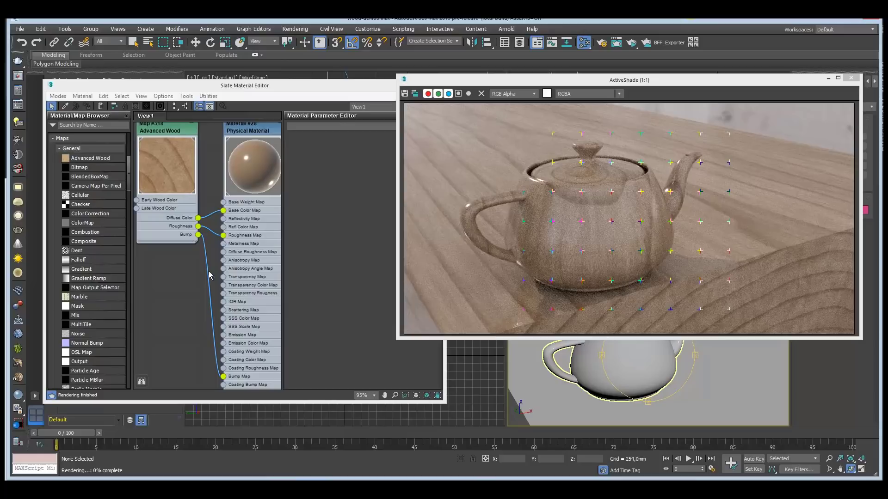
# Open the Advanced Wood map's parameters, apply the 3D Walnut - Semigloss preset and view the box's end and side
pyautogui.click(164, 128)
pyautogui.doubleClick(164, 129)
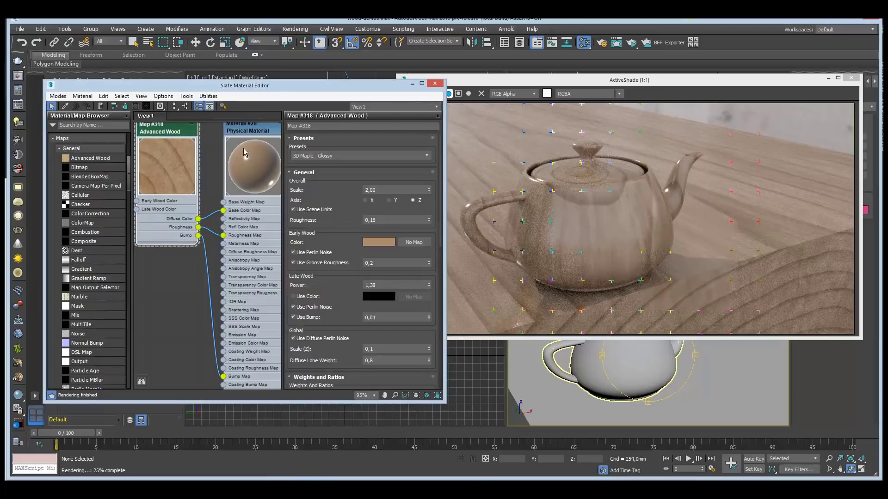
pyautogui.click(349, 156)
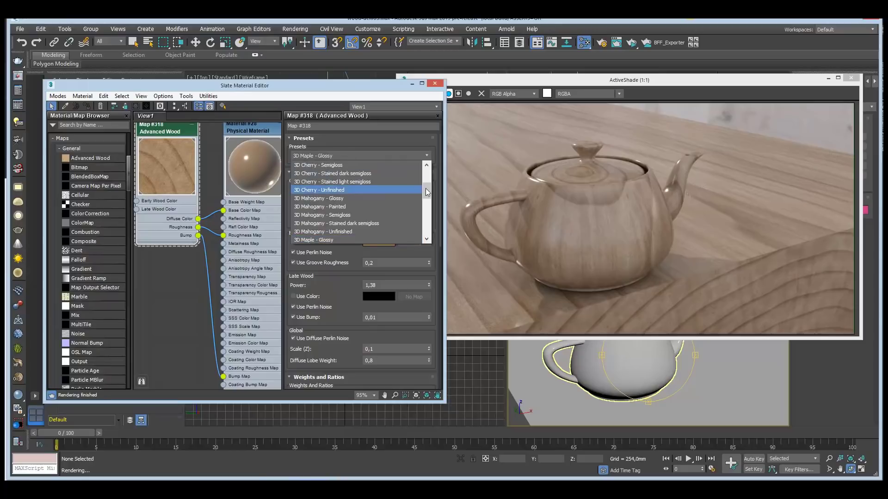
pyautogui.moveTo(429, 204); pyautogui.dragTo(431, 225)
pyautogui.click(348, 223)
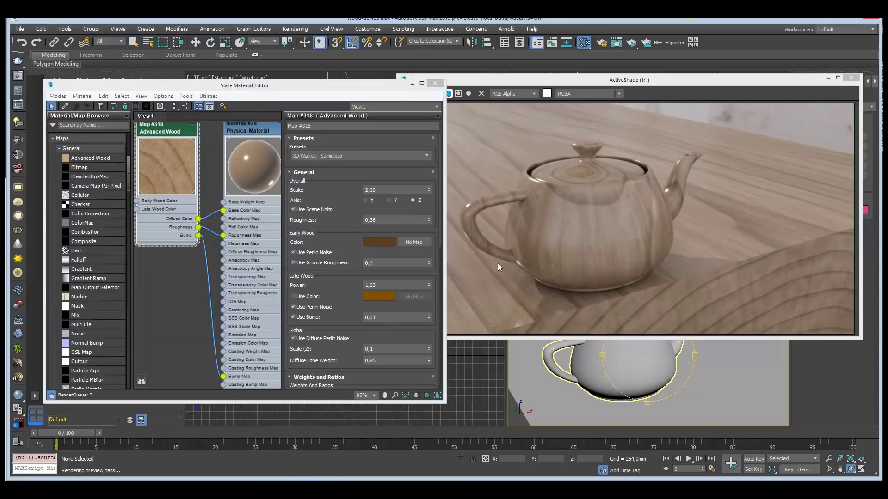
pyautogui.moveTo(652, 360); pyautogui.dragTo(635, 361)
pyautogui.keyDown('alt'); pyautogui.moveTo(633, 360); pyautogui.dragTo(612, 370, button='middle'); pyautogui.keyUp('alt')
pyautogui.moveTo(613, 369); pyautogui.dragTo(613, 370)
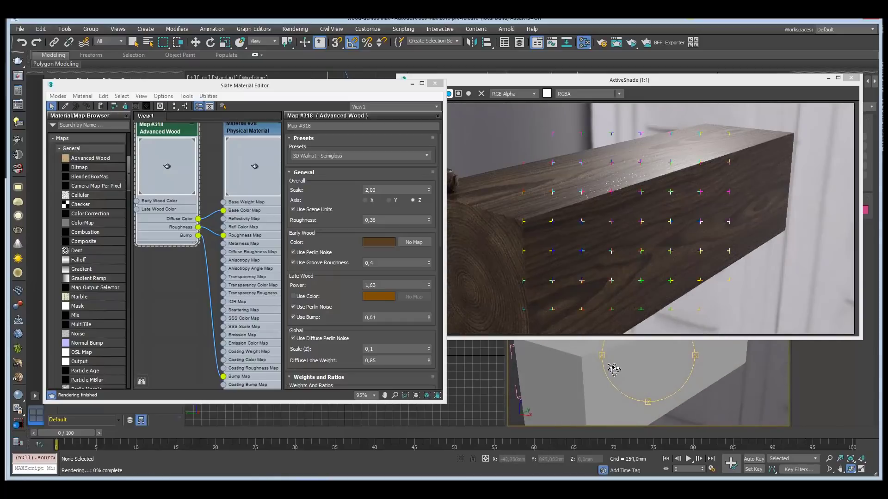
pyautogui.keyDown('alt'); pyautogui.moveTo(624, 368); pyautogui.dragTo(653, 362, button='middle'); pyautogui.keyUp('alt')
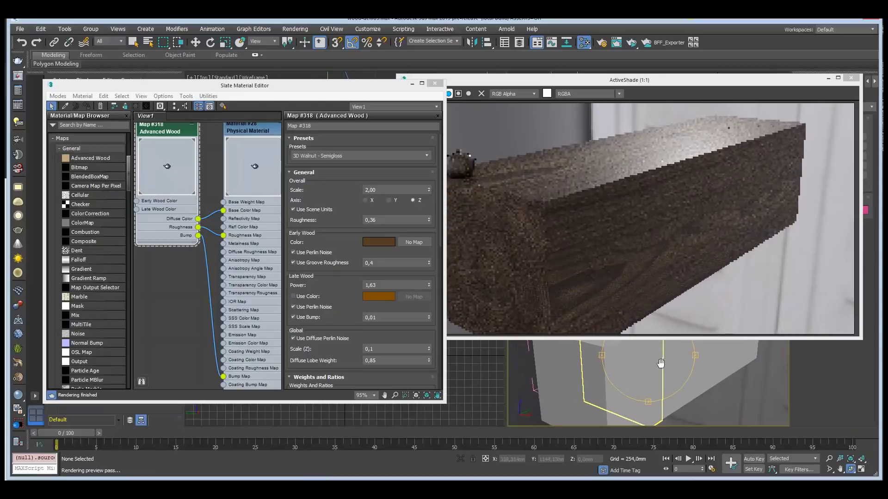
# Try the 3D Pine - Stained dark semigloss preset on the wood map, followed by 3D Oak - Glossy
pyautogui.click(332, 158)
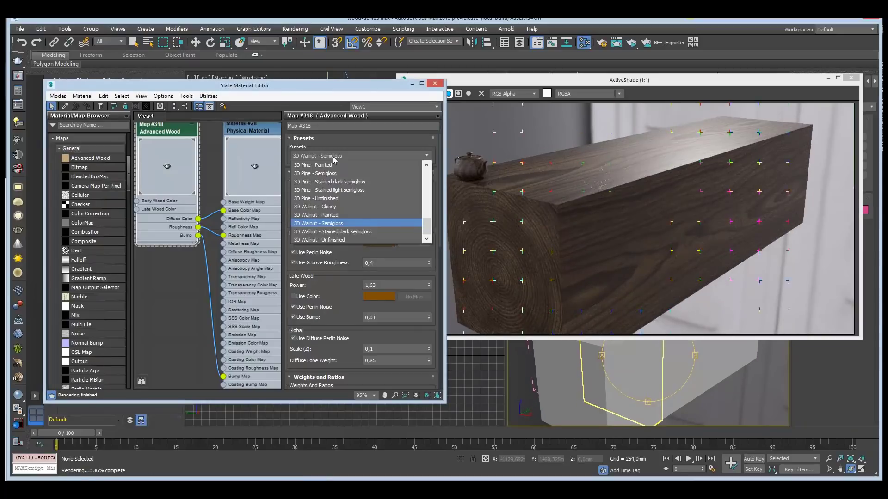
pyautogui.click(329, 181)
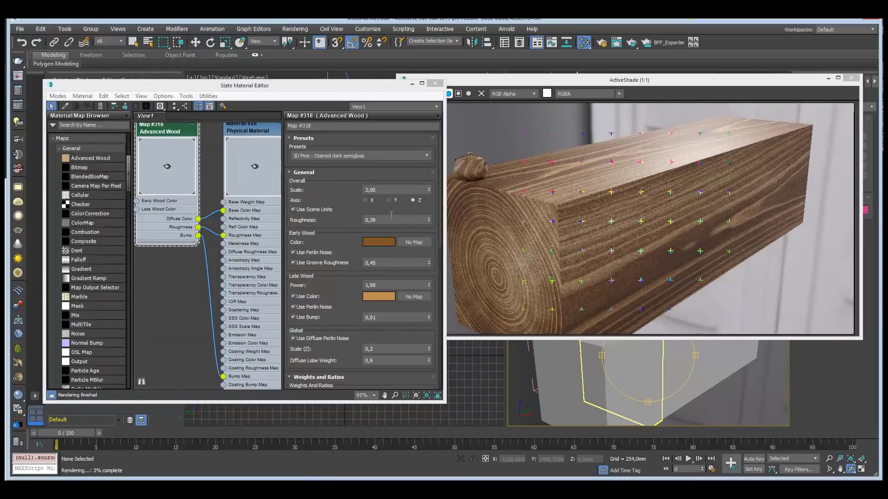
pyautogui.click(387, 156)
pyautogui.click(323, 206)
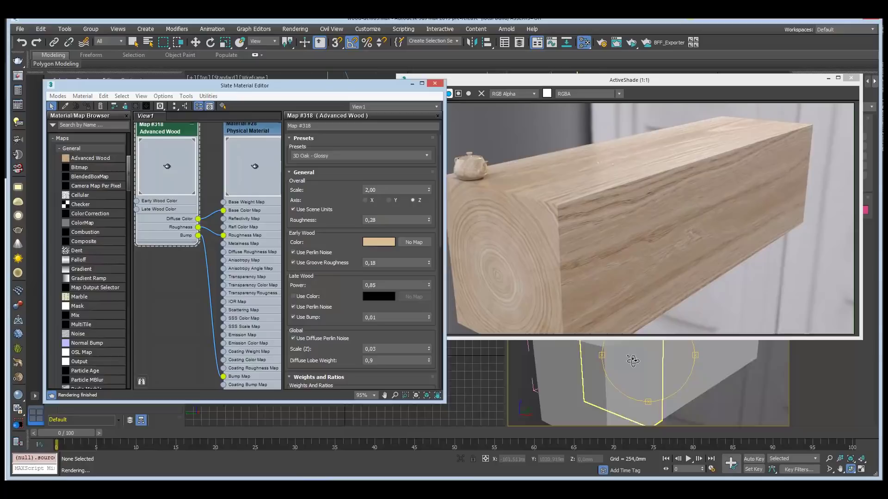
pyautogui.moveTo(604, 358); pyautogui.dragTo(634, 370)
pyautogui.keyDown('alt'); pyautogui.moveTo(636, 369); pyautogui.dragTo(636, 369, button='middle'); pyautogui.keyUp('alt')
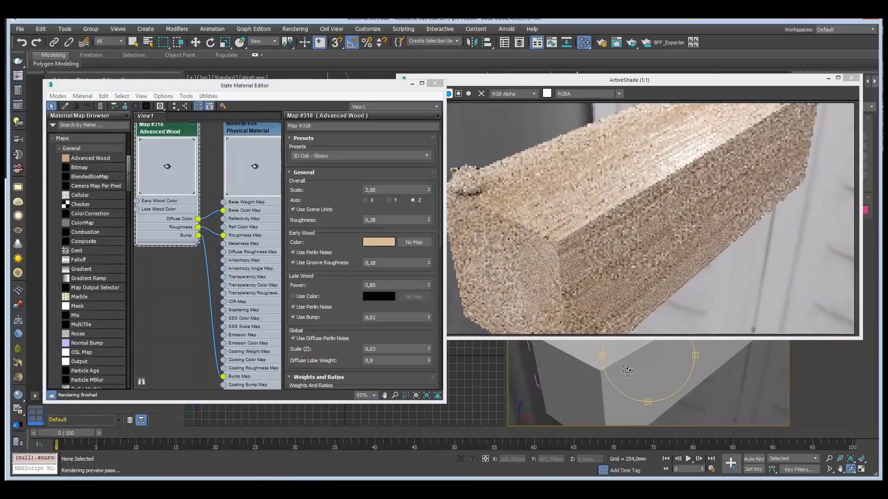
# Try the 3D Cherry - Stained light semigloss preset on the wood map and examine the teapot and end grain
pyautogui.click(370, 156)
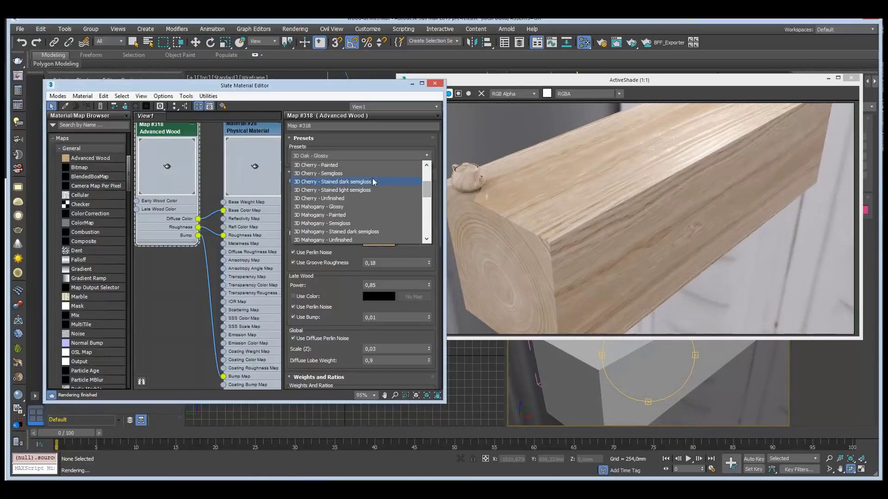
pyautogui.click(350, 191)
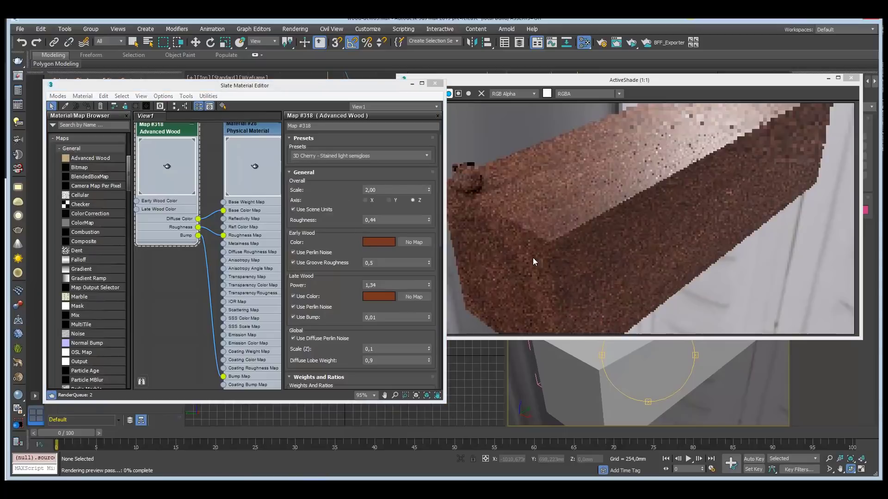
pyautogui.keyDown('alt'); pyautogui.moveTo(646, 365); pyautogui.dragTo(672, 363, button='middle'); pyautogui.keyUp('alt')
pyautogui.scroll(5, 672, 364)
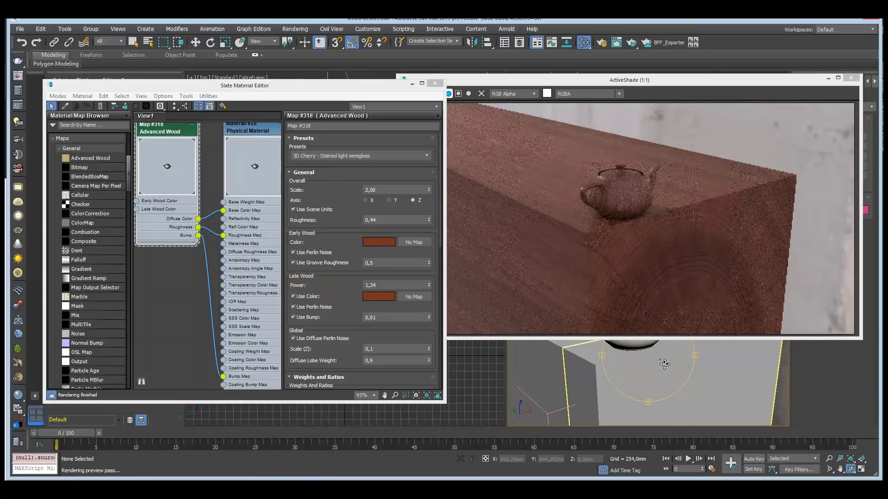
# Try the 3D Ash - Painted preset on the Advanced Wood map
pyautogui.click(425, 156)
pyautogui.moveTo(426, 192); pyautogui.dragTo(426, 180)
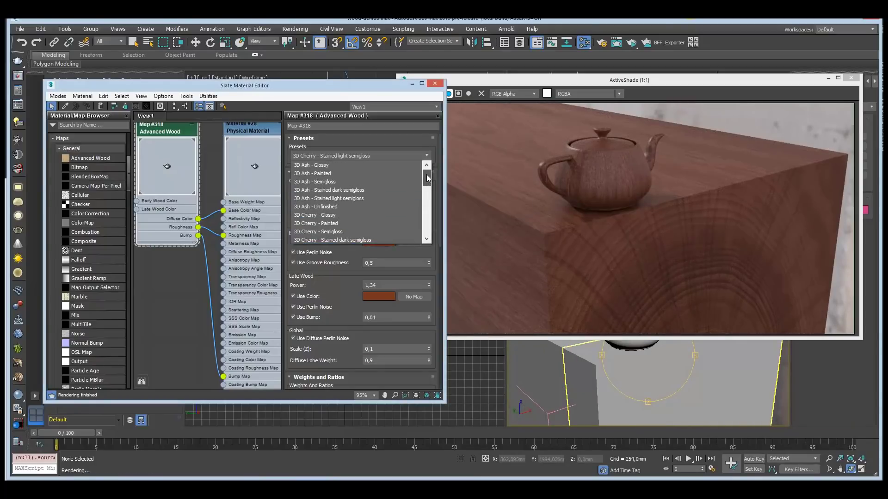
pyautogui.click(331, 174)
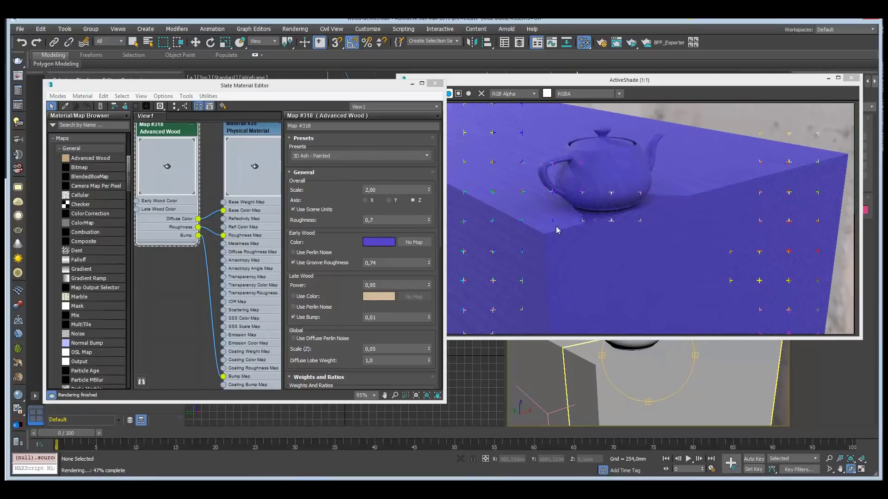
# Set the painted preset's early wood color to a pale olive green with red 127, green 136 and blue 77
pyautogui.click(397, 241)
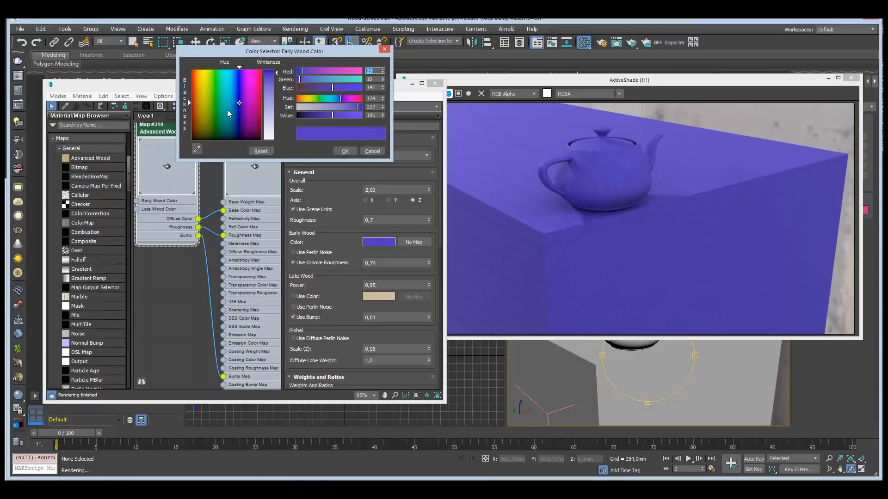
pyautogui.click(218, 102)
pyautogui.click(206, 104)
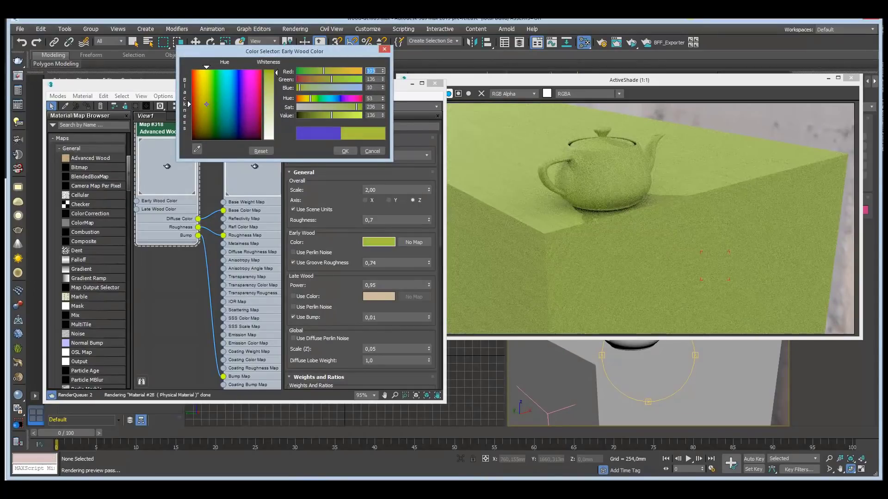
pyautogui.click(326, 107)
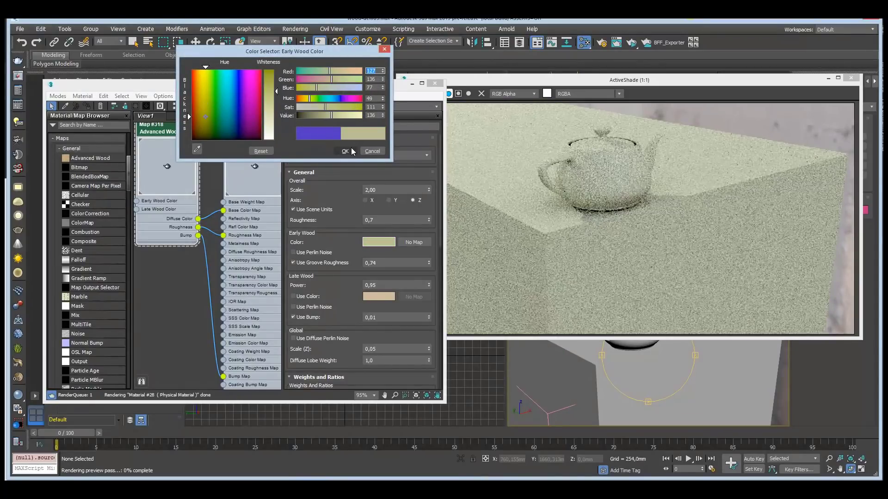
pyautogui.click(344, 150)
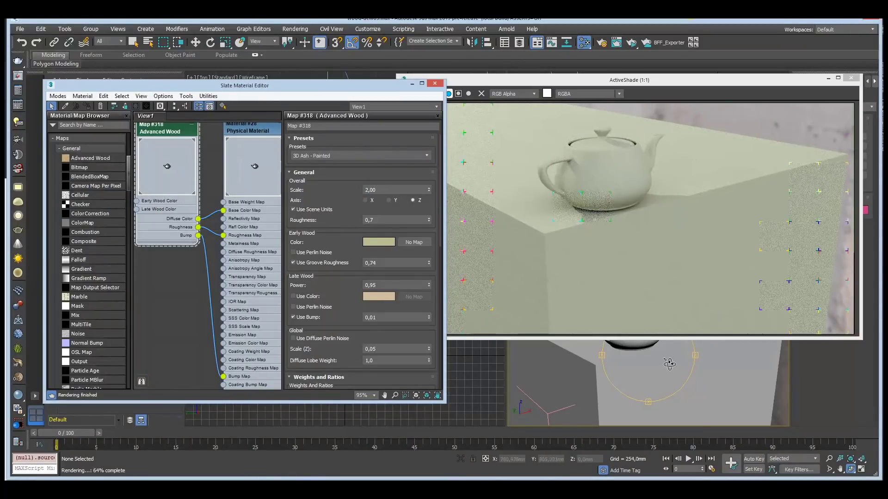
pyautogui.moveTo(669, 363); pyautogui.dragTo(650, 360)
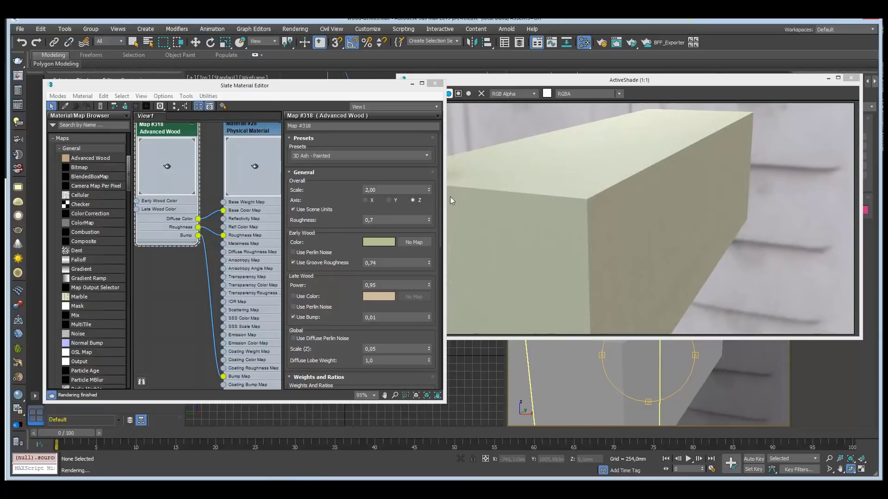
# Try the 3D Cherry - Stained dark semigloss preset, then switch the wood map to 3D Mahogany - Semigloss
pyautogui.click(426, 156)
pyautogui.moveTo(427, 173); pyautogui.dragTo(427, 189)
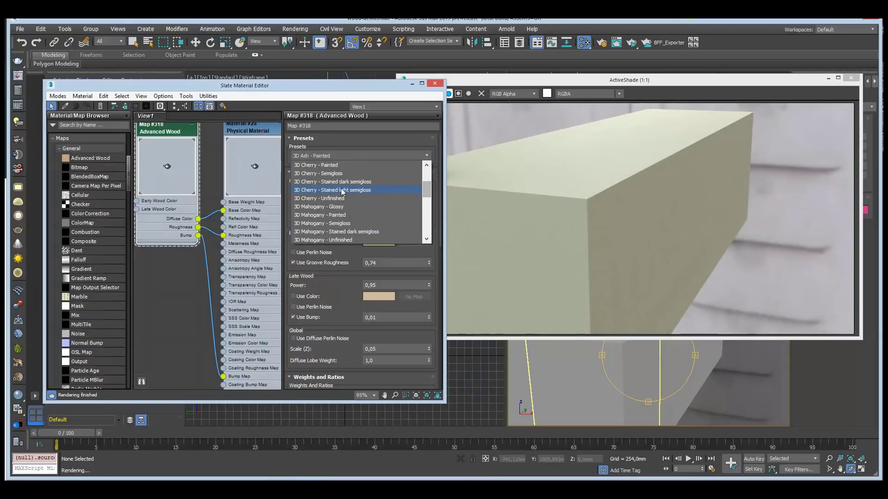
pyautogui.click(343, 182)
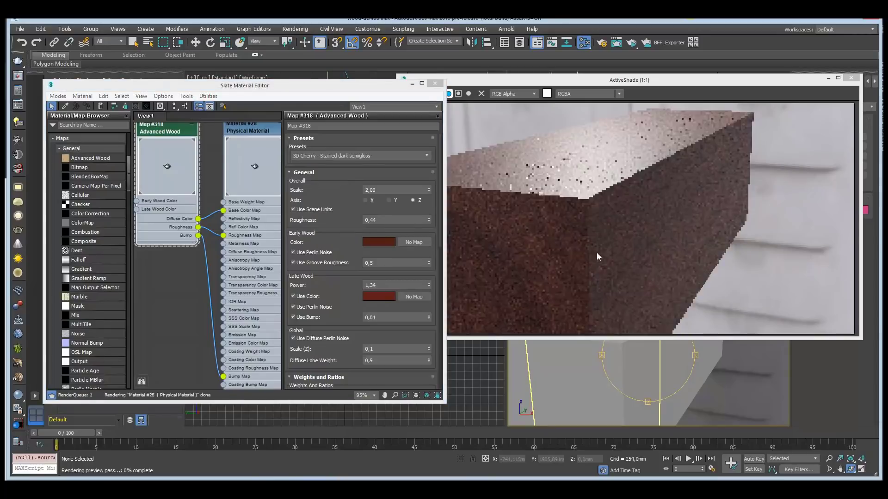
pyautogui.click(371, 156)
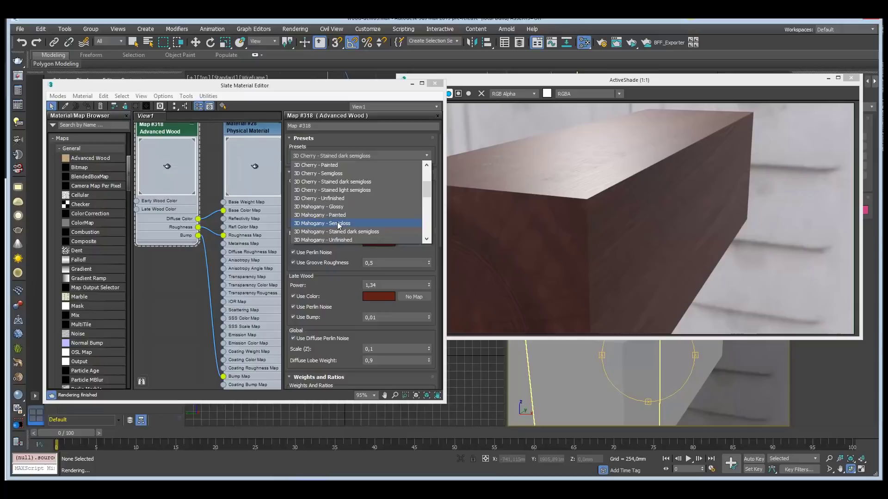
pyautogui.click(352, 224)
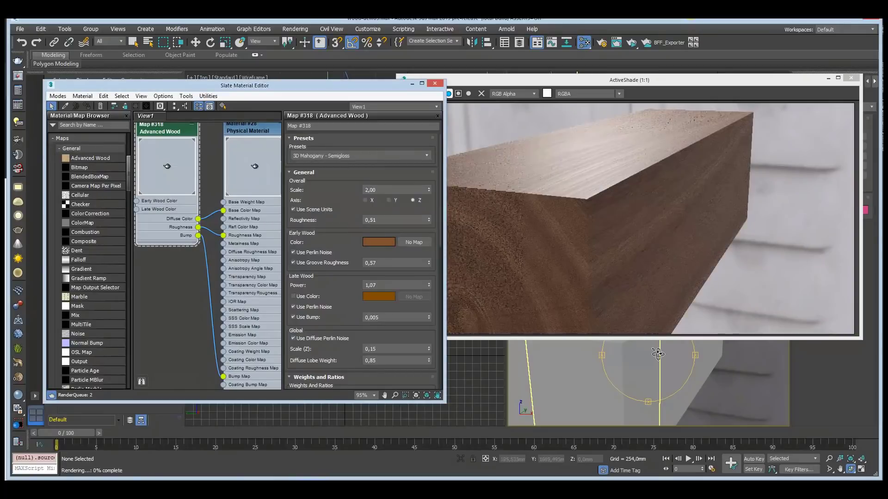
# Examine the mahogany grain on the box's top, side and end faces from several angles
pyautogui.moveTo(651, 358); pyautogui.dragTo(674, 364)
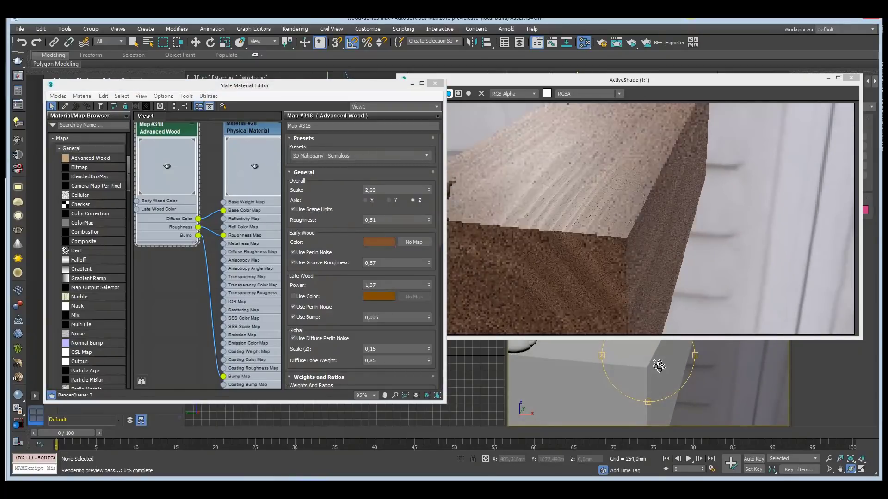
pyautogui.moveTo(654, 344); pyautogui.dragTo(711, 360, button='middle')
pyautogui.moveTo(710, 360); pyautogui.dragTo(727, 365)
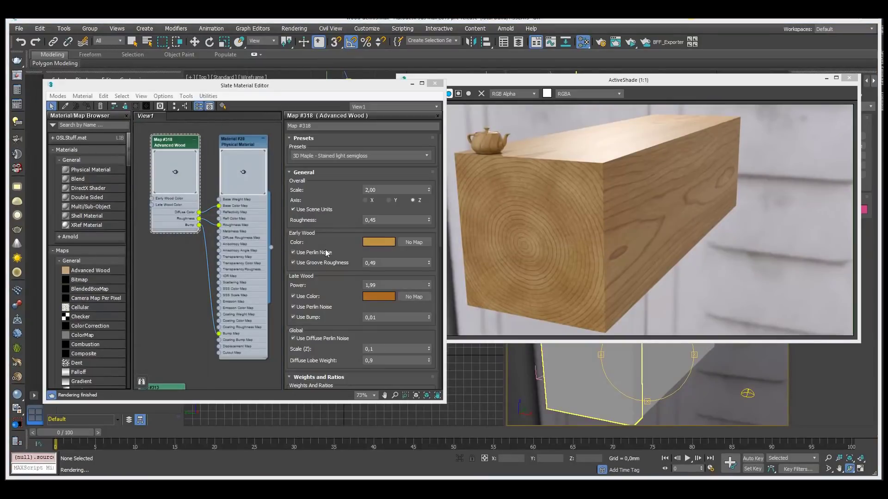
# Turn off the early wood Perlin noise and groove roughness, and the late wood color, Perlin noise and bump
pyautogui.click(315, 252)
pyautogui.click(315, 263)
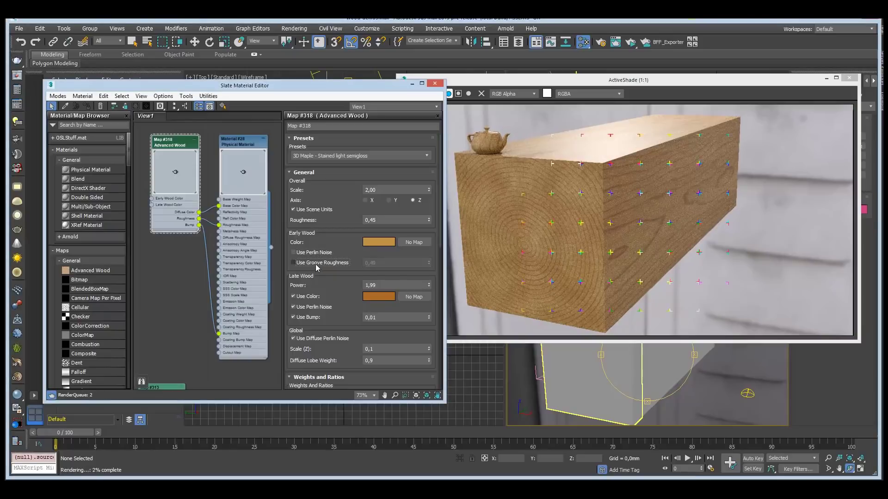
pyautogui.click(308, 297)
pyautogui.click(314, 307)
pyautogui.click(308, 317)
# Turn off the diffuse Perlin noise, fiber cosine and fiber Perlin noise of the wood map
pyautogui.moveTo(340, 319); pyautogui.dragTo(341, 249)
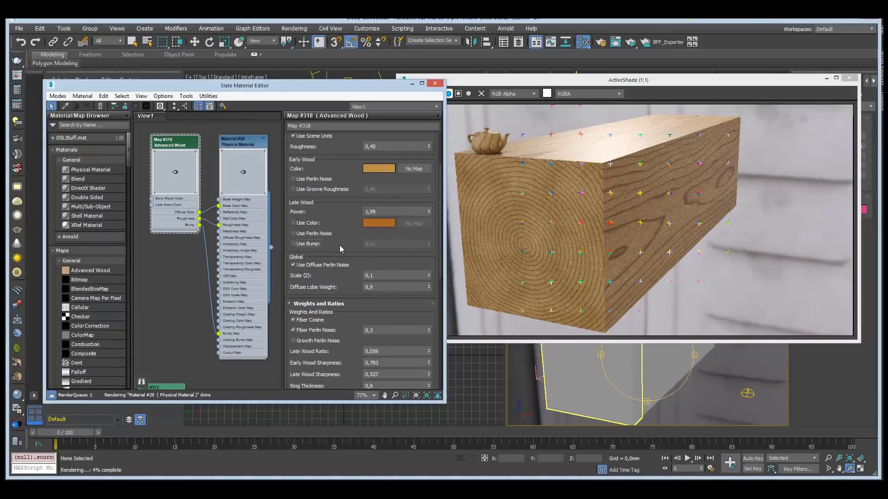
pyautogui.click(323, 266)
pyautogui.click(314, 320)
pyautogui.click(315, 330)
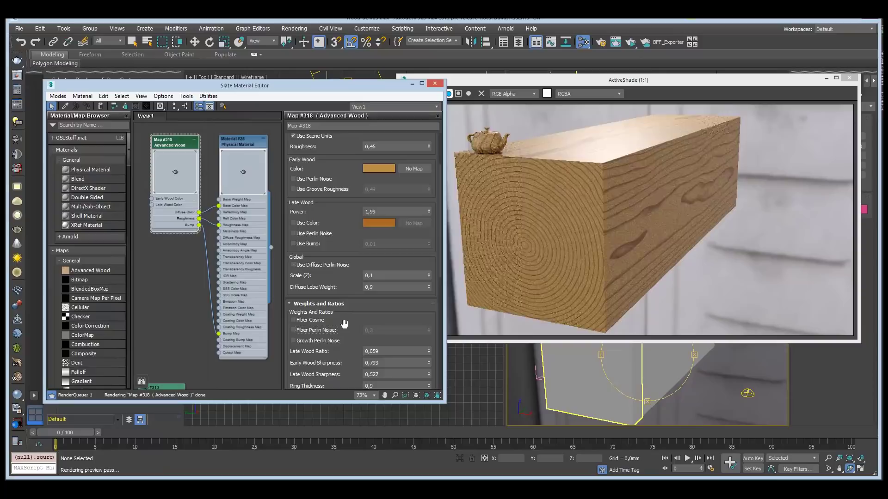
# Turn off the pores of the Advanced Wood map and return to its general settings
pyautogui.moveTo(347, 311); pyautogui.dragTo(346, 261)
pyautogui.scroll(-3, 326, 288)
pyautogui.click(315, 304)
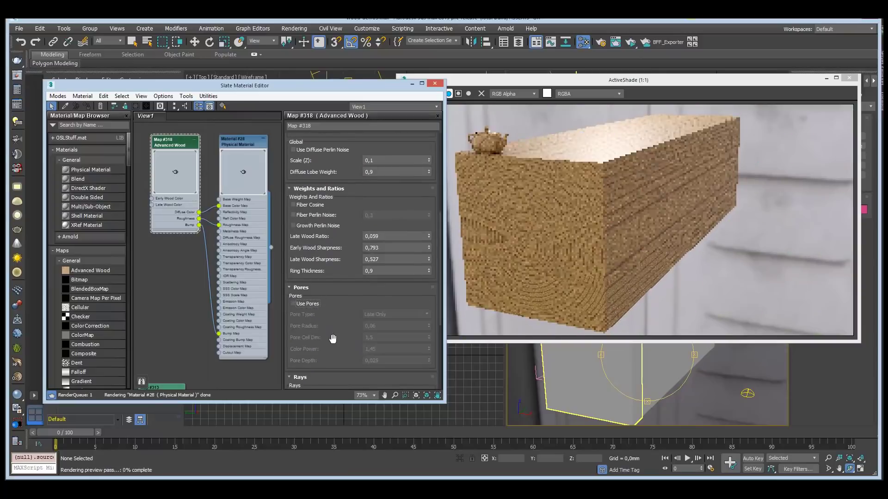
pyautogui.moveTo(346, 302); pyautogui.dragTo(350, 252)
pyautogui.scroll(10, 350, 252)
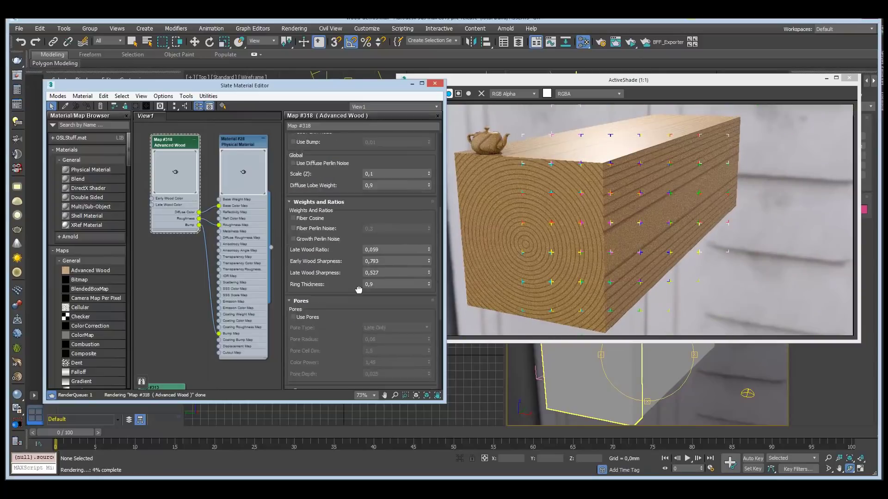
pyautogui.scroll(1, 343, 205)
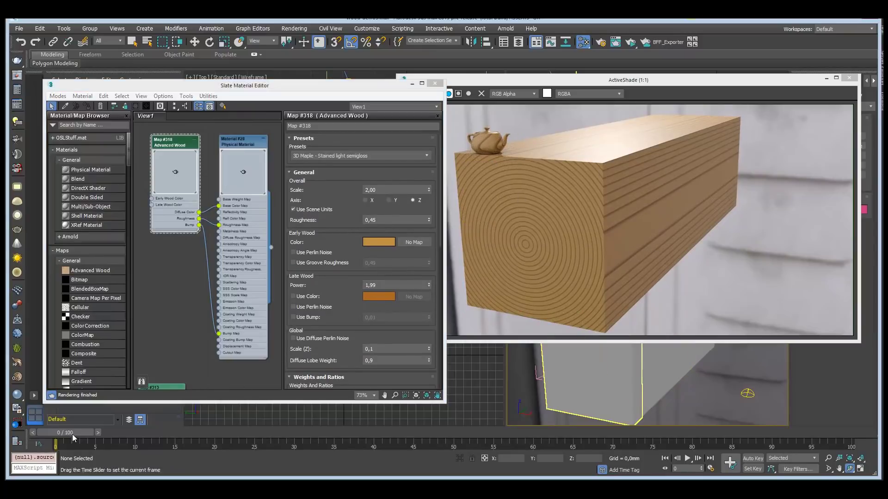
# Scrub the animation to frame 35 and back to 0, examining the growth rings through the sliced box
pyautogui.moveTo(72, 434); pyautogui.dragTo(333, 433)
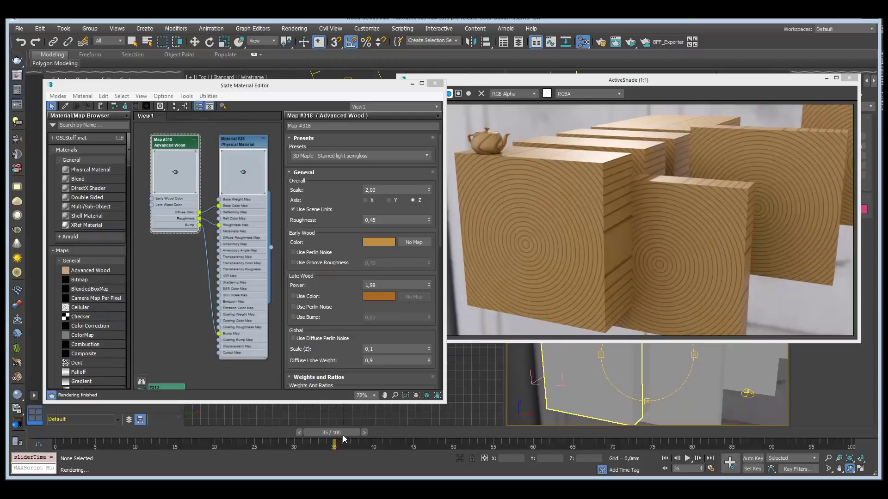
pyautogui.moveTo(340, 432); pyautogui.dragTo(46, 431)
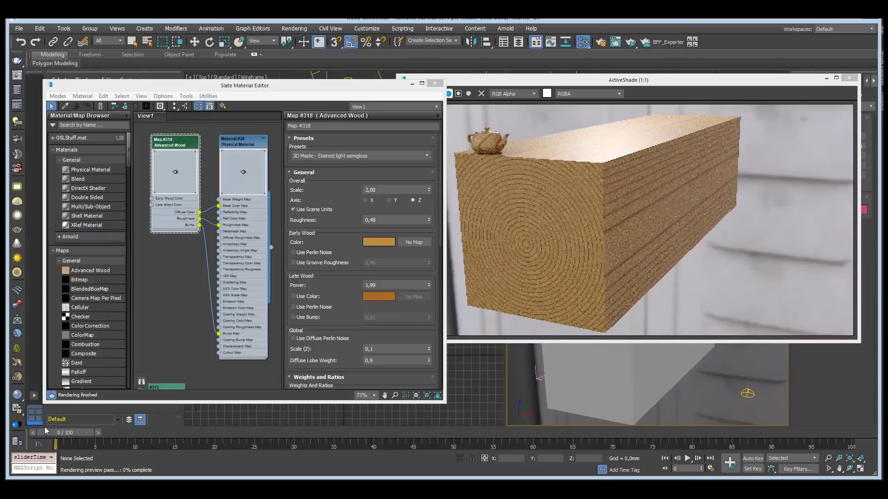
pyautogui.keyDown('alt'); pyautogui.moveTo(613, 379); pyautogui.dragTo(656, 390, button='middle'); pyautogui.keyUp('alt')
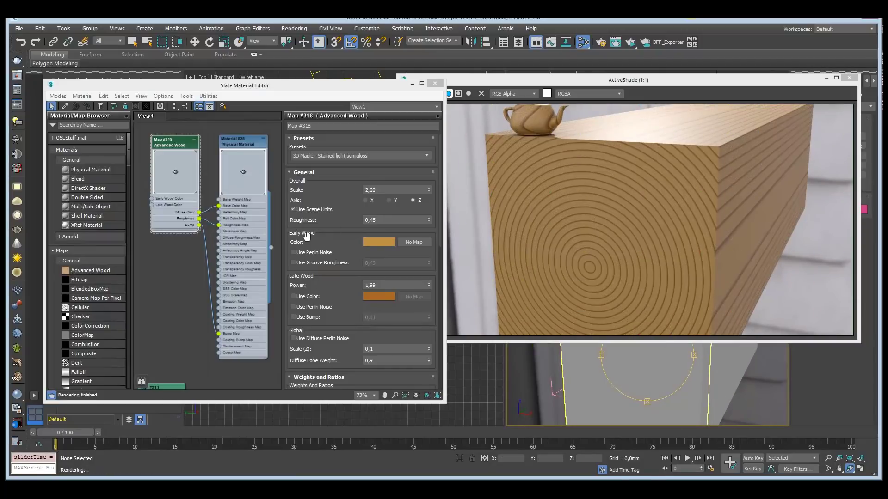
# Reduce the saturation of the early wood color to 201
pyautogui.click(372, 243)
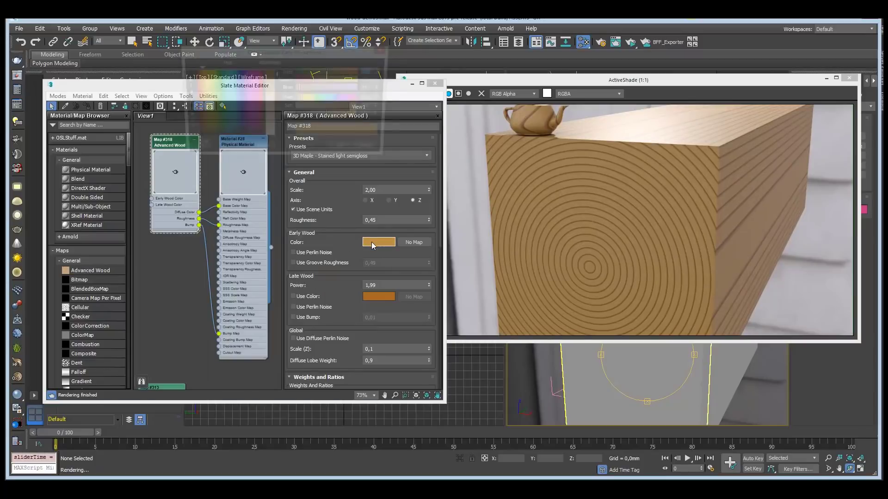
pyautogui.moveTo(351, 104); pyautogui.dragTo(348, 107)
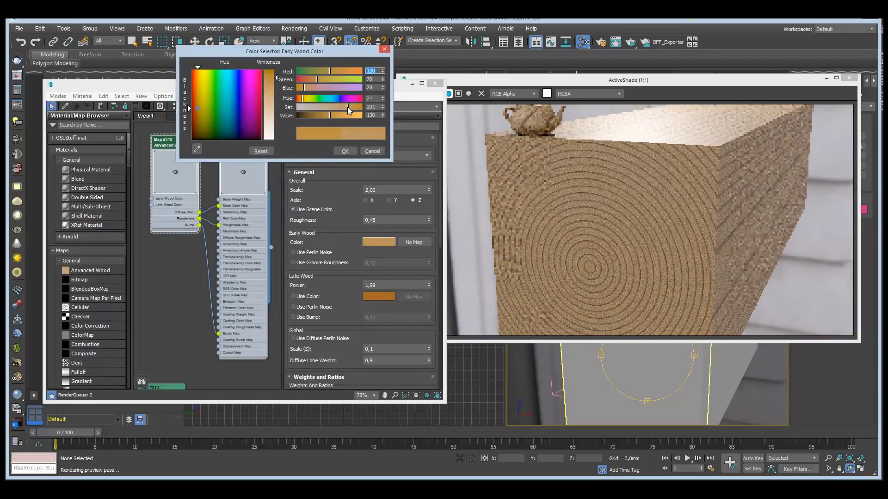
pyautogui.click(345, 152)
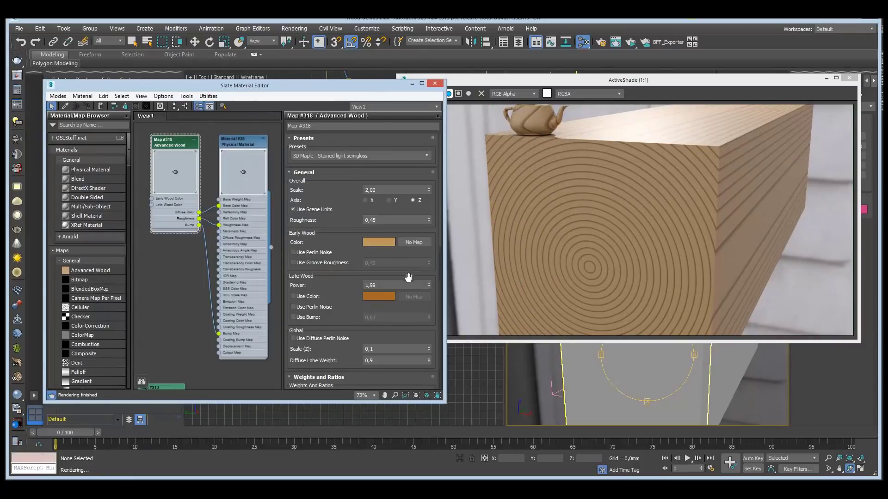
# Try a higher late wood power and a power of 0, then set it to 2.0
pyautogui.doubleClick(376, 285)
pyautogui.moveTo(429, 285); pyautogui.dragTo(429, 232)
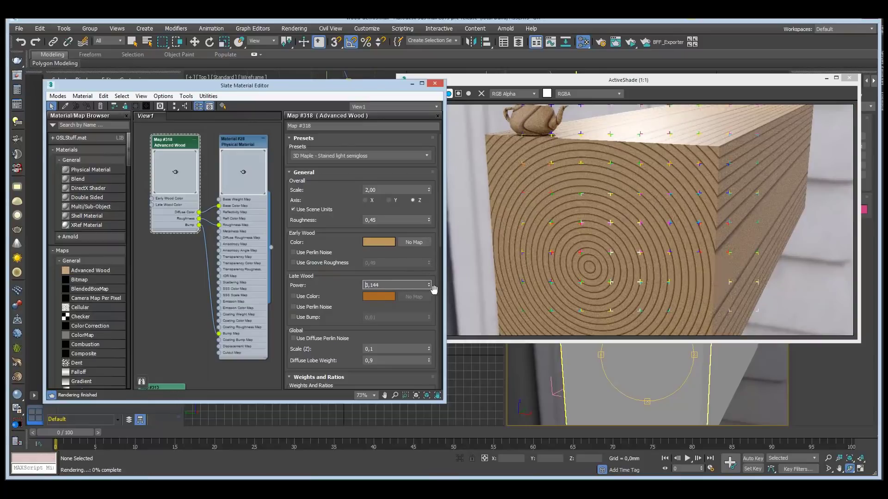
pyautogui.moveTo(429, 287); pyautogui.dragTo(431, 383)
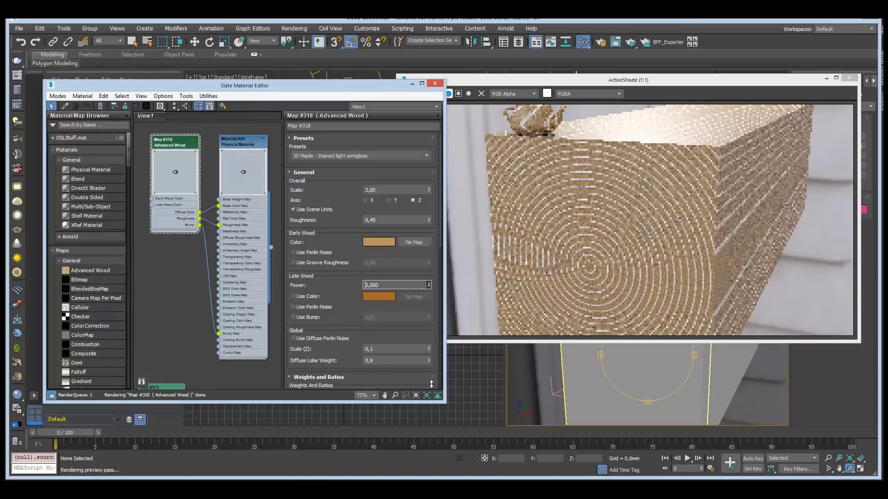
pyautogui.click(430, 284)
pyautogui.moveTo(395, 284); pyautogui.dragTo(292, 273)
pyautogui.write('2')
pyautogui.press('Return')
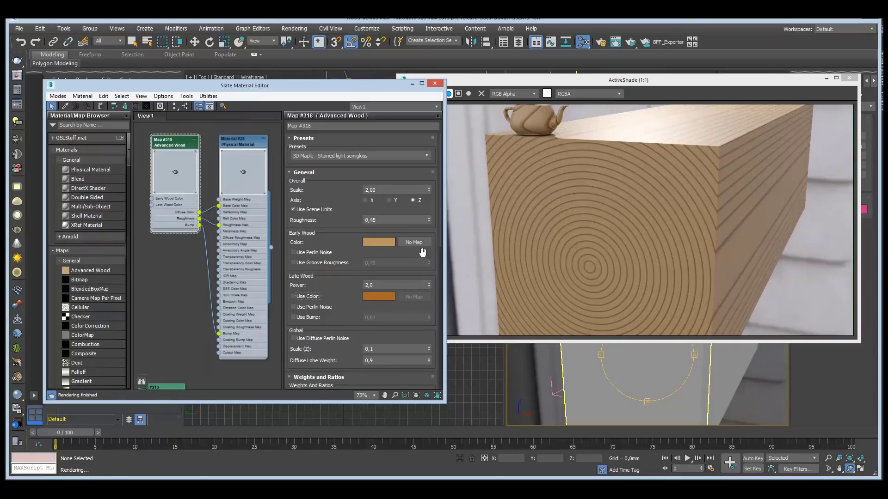
# Compare the early wood with and without Perlin noise, leave the noise on, and set the overall roughness to 0.35
pyautogui.click(306, 254)
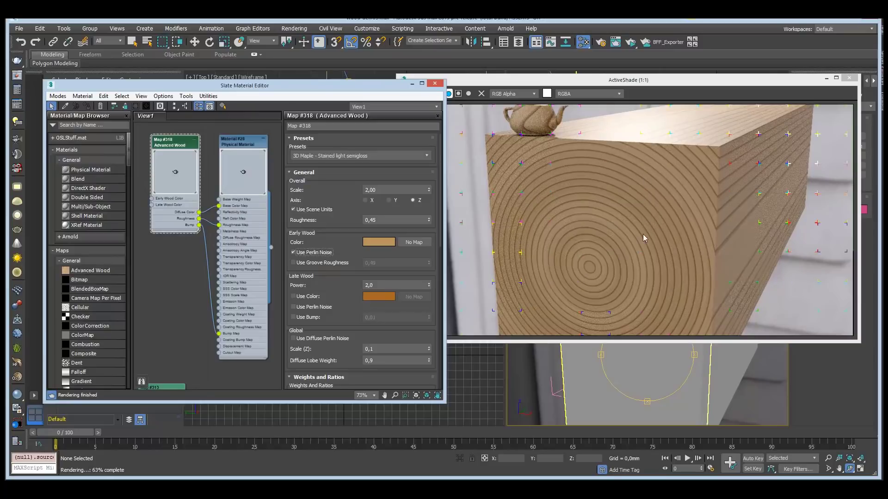
pyautogui.click(315, 252)
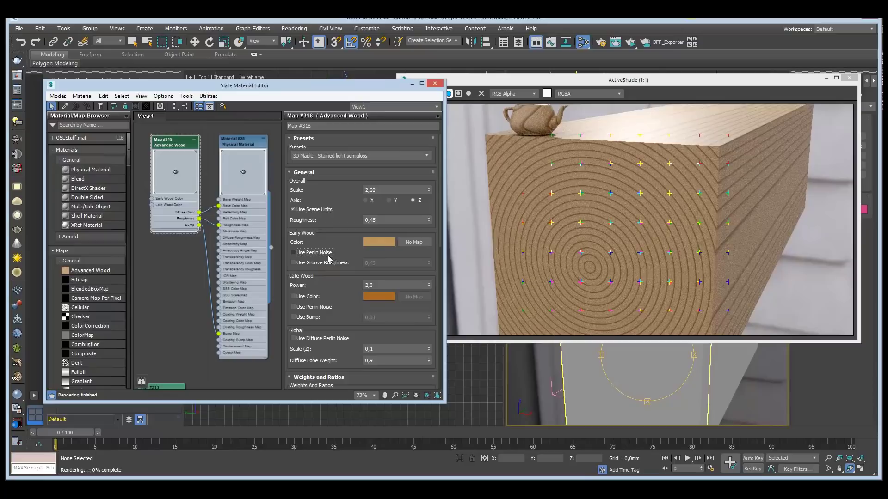
pyautogui.click(325, 252)
pyautogui.click(430, 222)
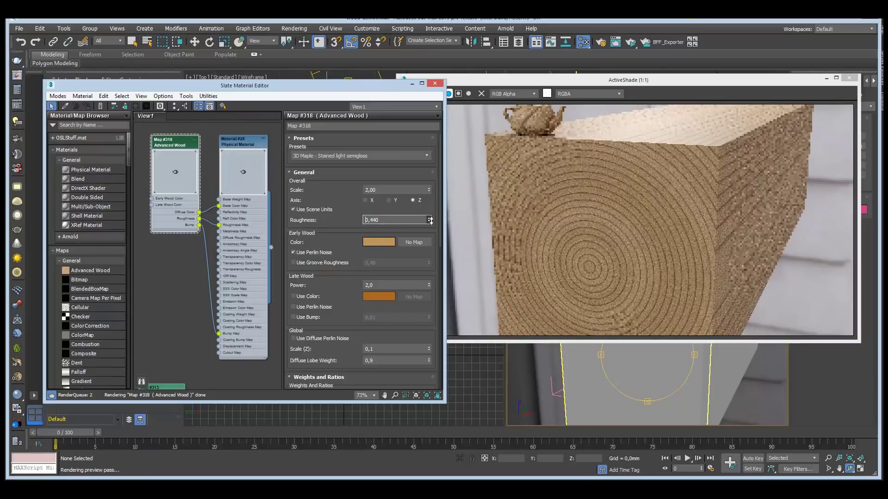
pyautogui.moveTo(431, 221); pyautogui.dragTo(430, 224)
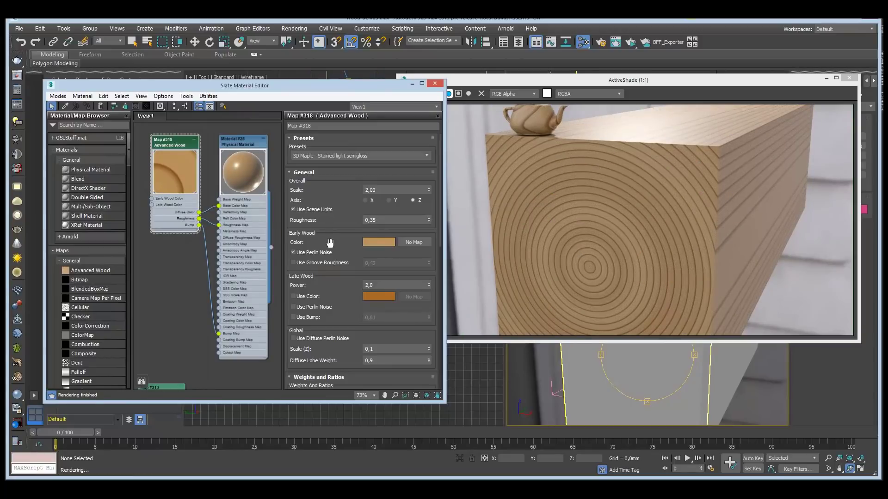
# Turn on early wood groove roughness at 0.69 and examine the highlights on the box's top face
pyautogui.click(293, 262)
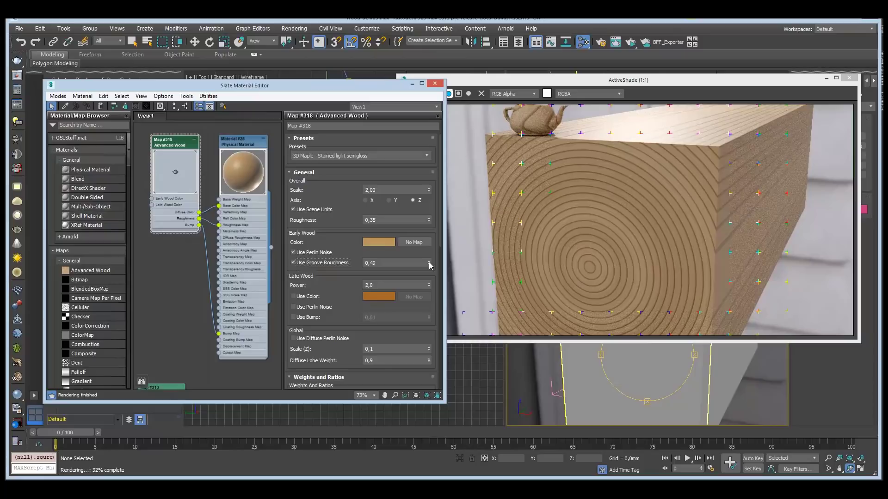
pyautogui.moveTo(430, 265); pyautogui.dragTo(429, 257)
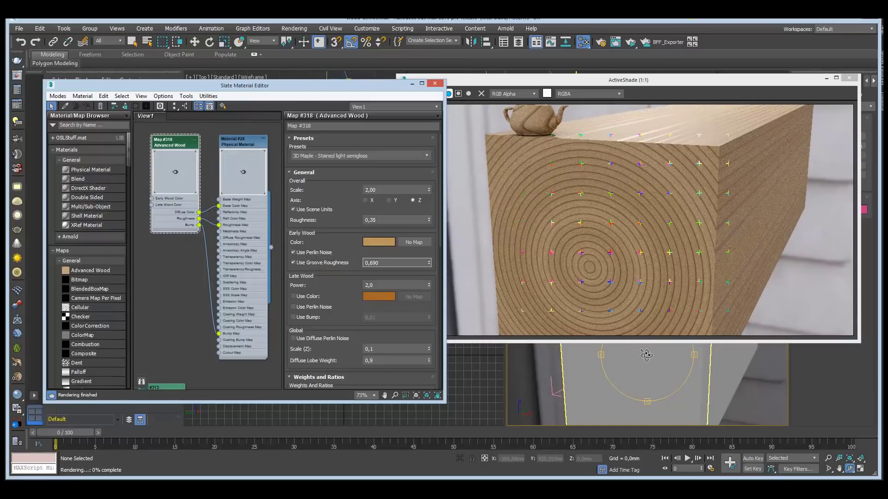
pyautogui.moveTo(642, 356); pyautogui.dragTo(644, 372)
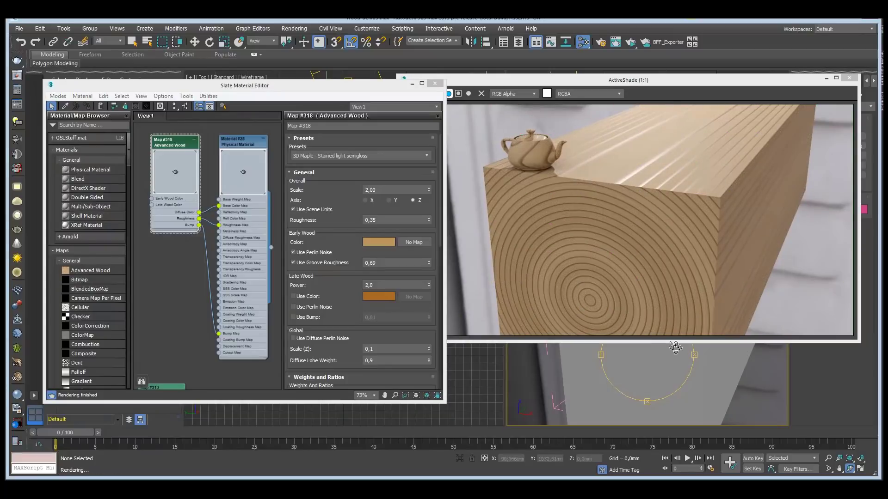
pyautogui.keyDown('alt'); pyautogui.moveTo(649, 368); pyautogui.dragTo(649, 362, button='middle'); pyautogui.keyUp('alt')
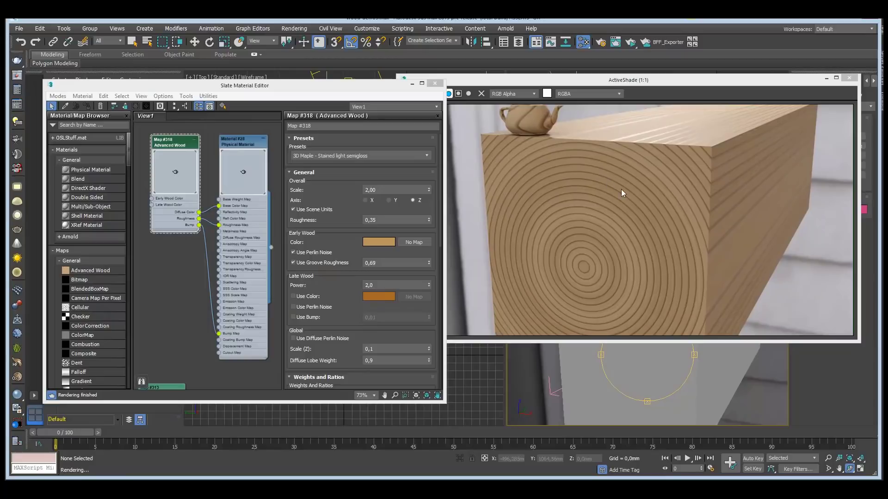
# Try a pink manual late wood color with hue 235, saturation 250 and value 148, then turn the manual color off
pyautogui.click(324, 296)
pyautogui.click(378, 296)
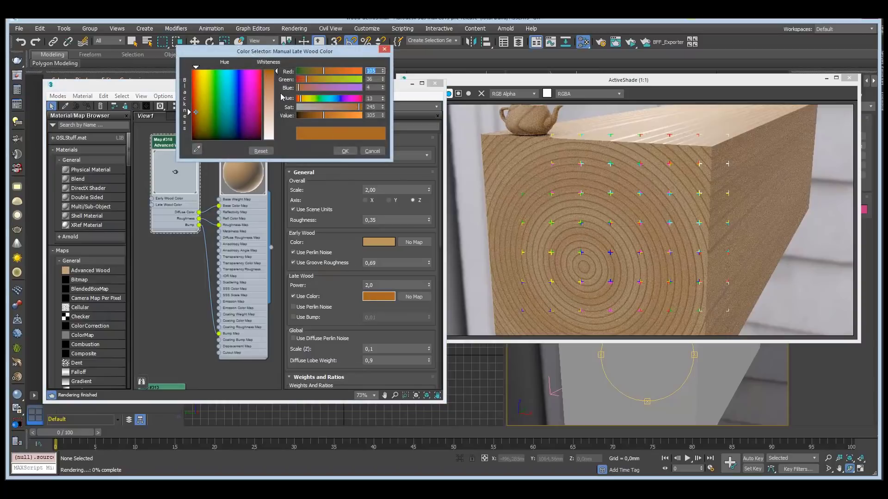
pyautogui.click(255, 79)
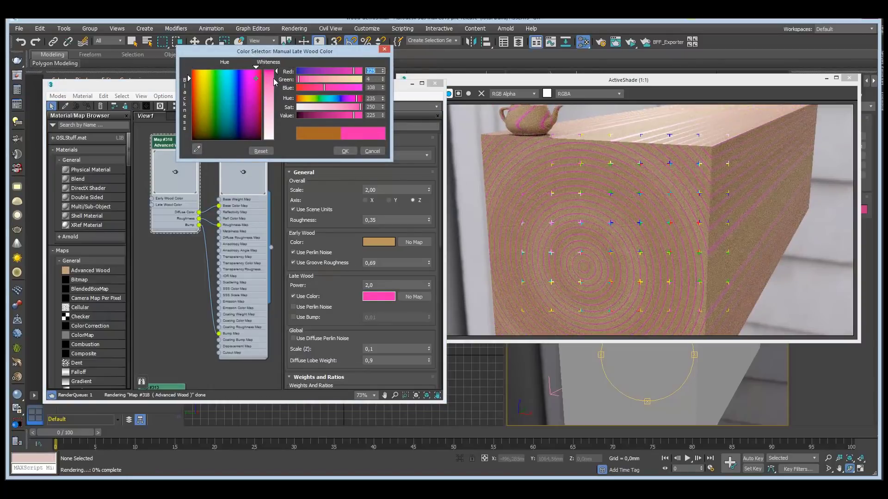
pyautogui.moveTo(353, 115); pyautogui.dragTo(335, 116)
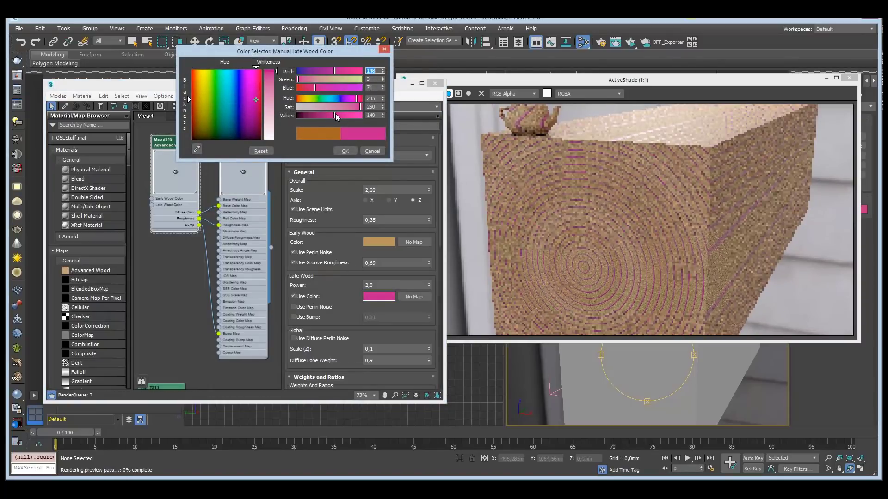
pyautogui.click(345, 151)
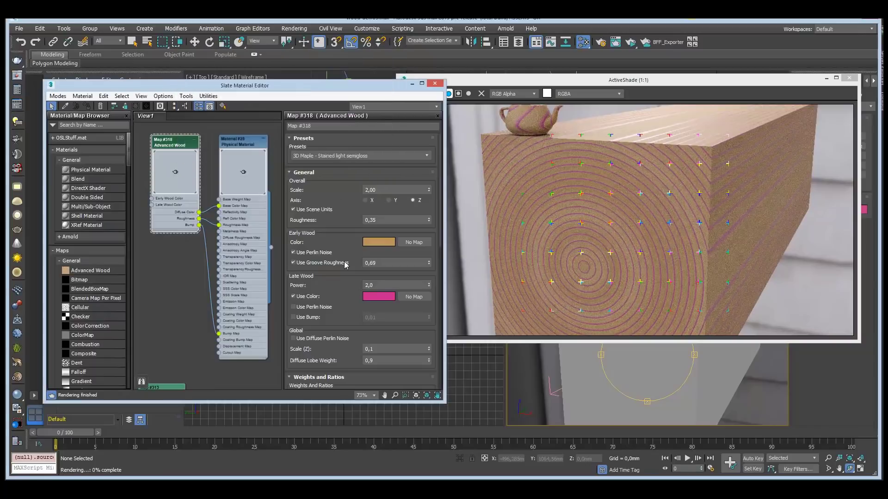
pyautogui.click(308, 298)
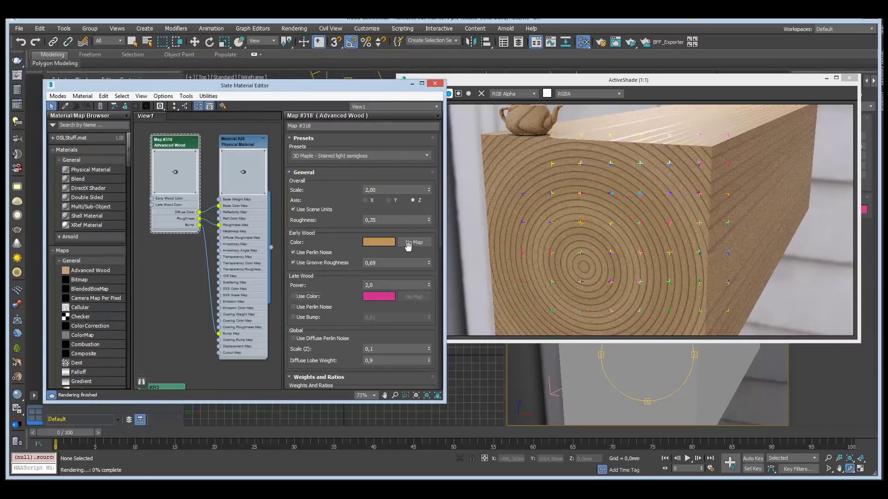
# Turn on late wood Perlin noise and late wood bump, with the bump set to 0.4
pyautogui.click(316, 308)
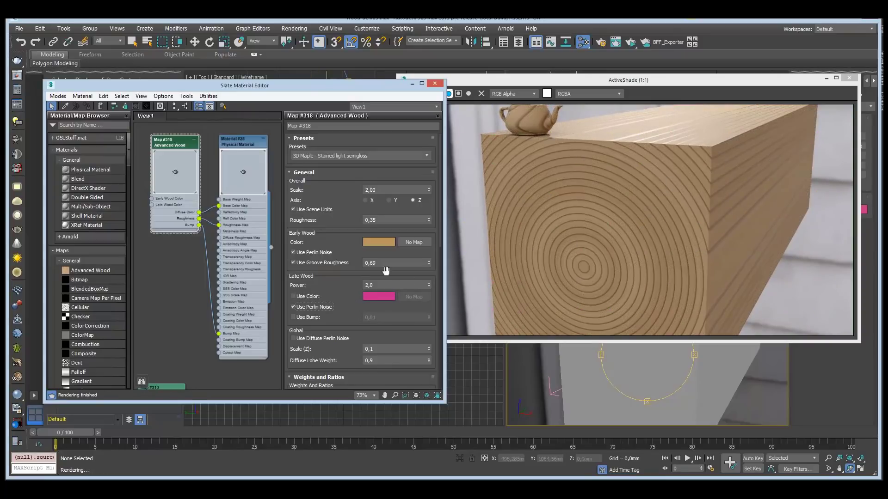
pyautogui.click(308, 318)
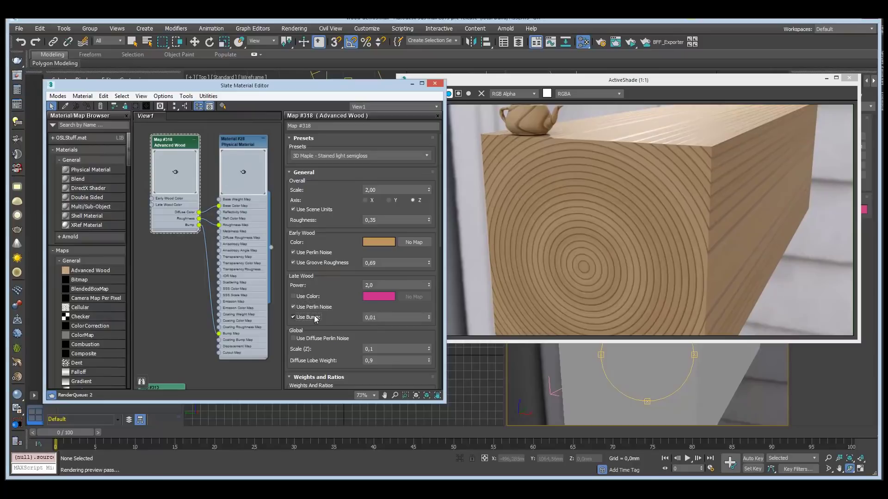
pyautogui.moveTo(432, 320); pyautogui.dragTo(430, 299)
# Examine the bumped rings on the box up close, then turn off the late wood bump
pyautogui.moveTo(672, 366); pyautogui.dragTo(668, 368)
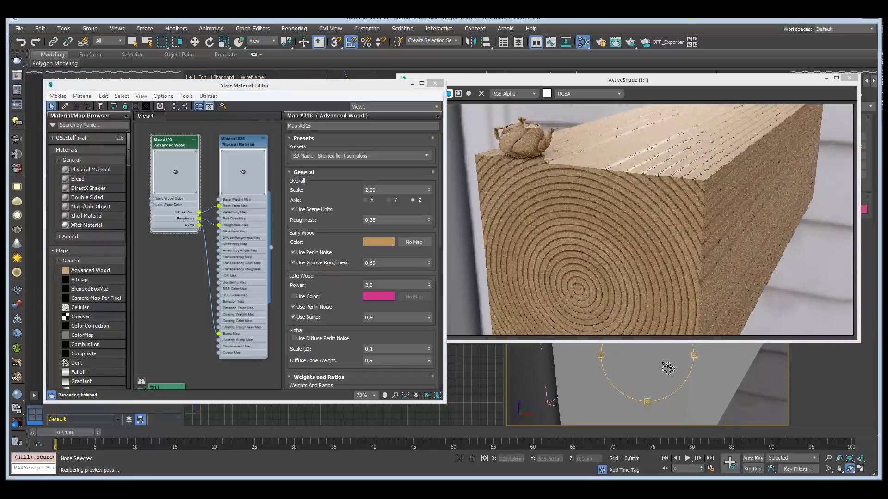
pyautogui.scroll(3, 667, 365)
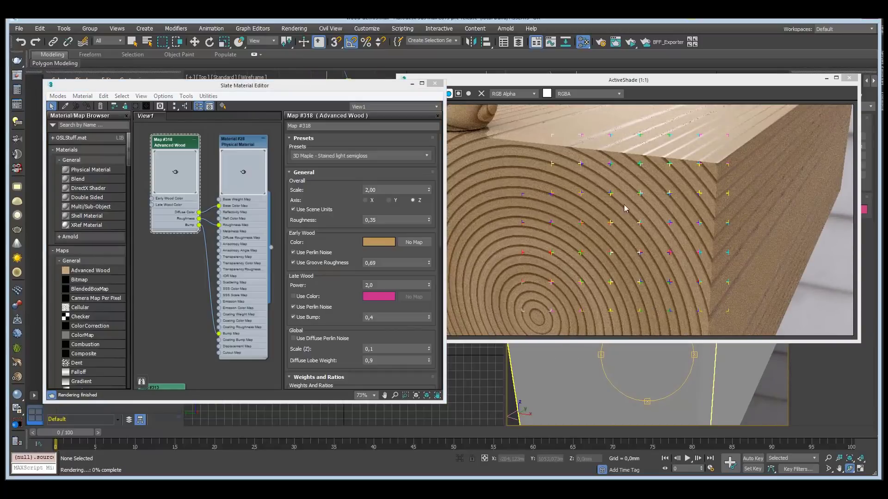
pyautogui.moveTo(637, 357); pyautogui.dragTo(606, 363)
pyautogui.click(318, 318)
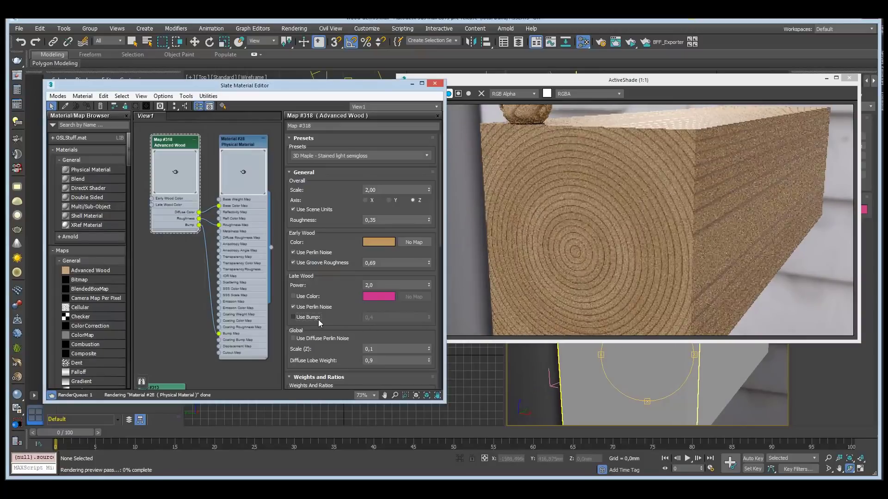
pyautogui.scroll(-2, 363, 309)
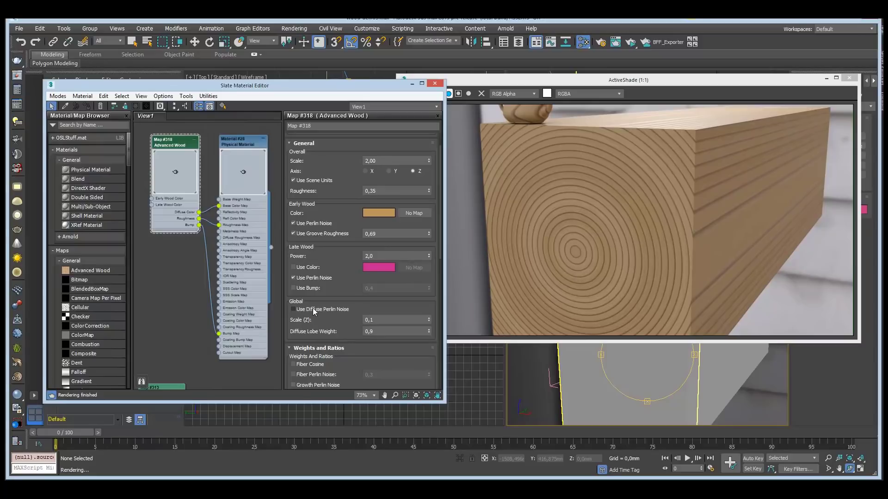
# Turn on global diffuse Perlin noise and compare the box's end grain up close with and without it
pyautogui.click(314, 311)
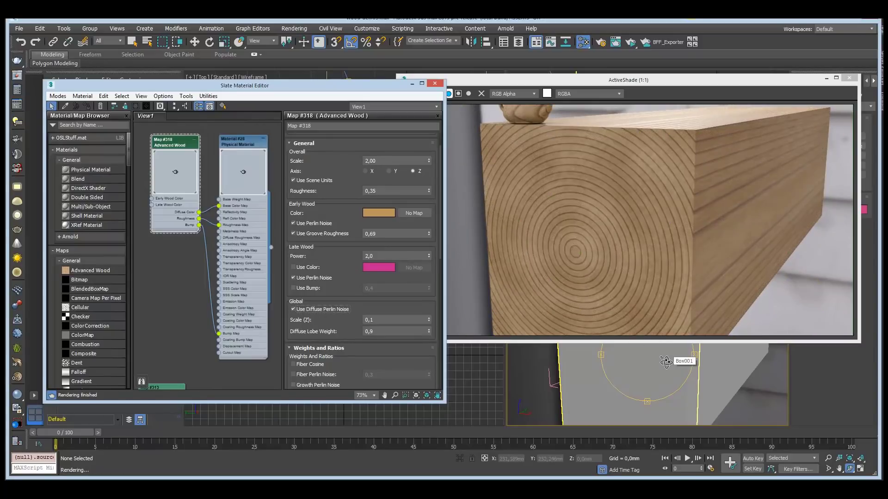
pyautogui.scroll(5, 668, 360)
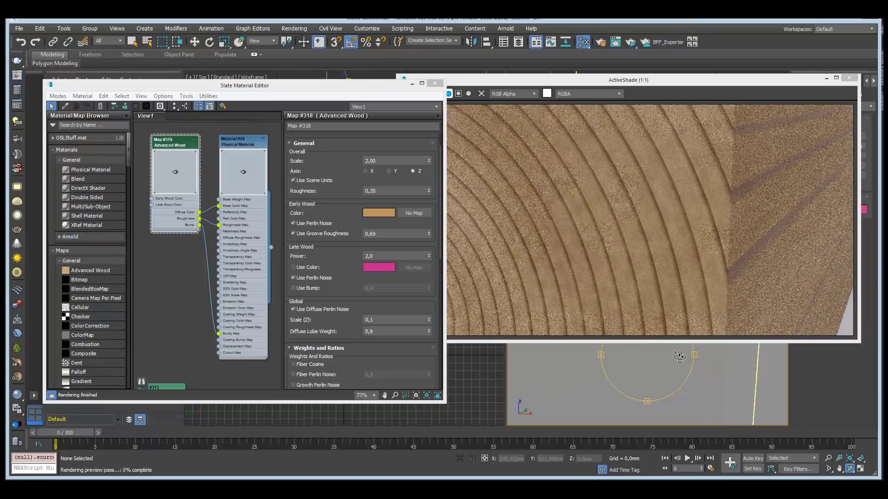
pyautogui.scroll(4, 679, 357)
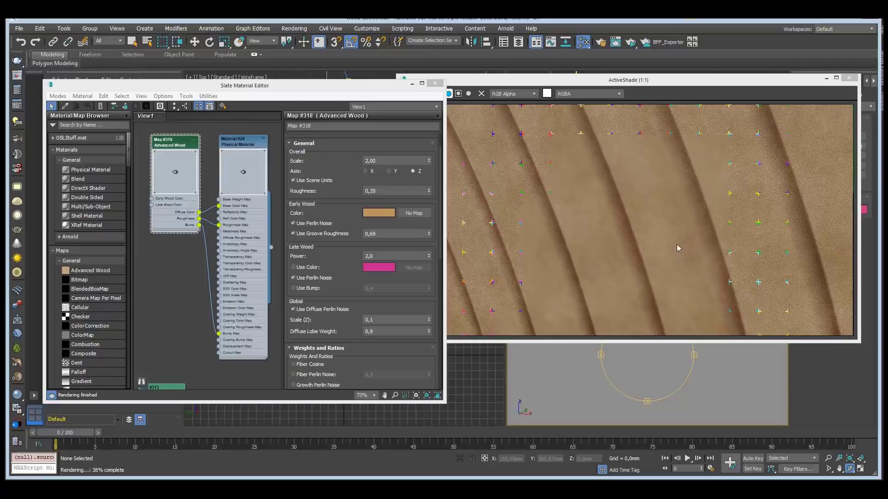
pyautogui.click(324, 310)
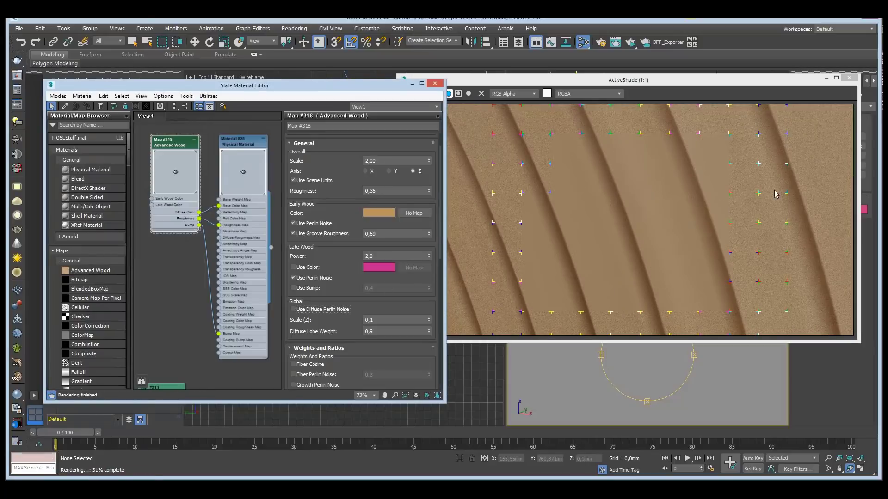
pyautogui.click(317, 311)
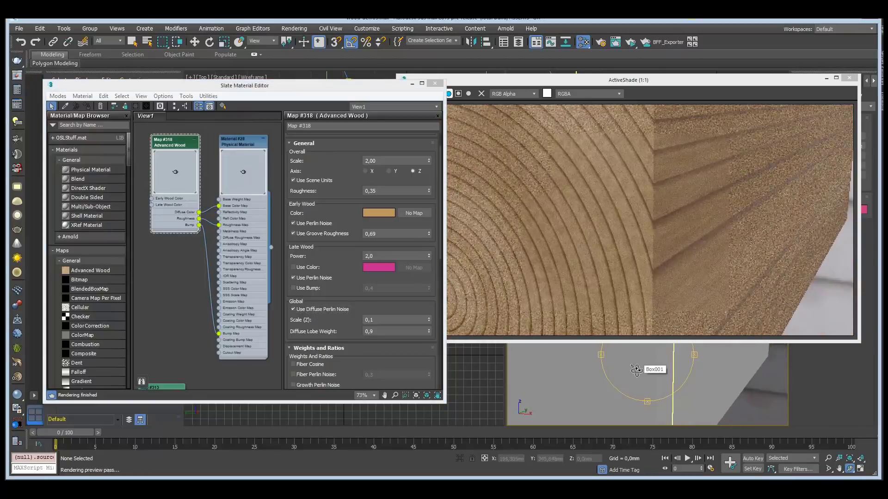
pyautogui.scroll(-5, 366, 254)
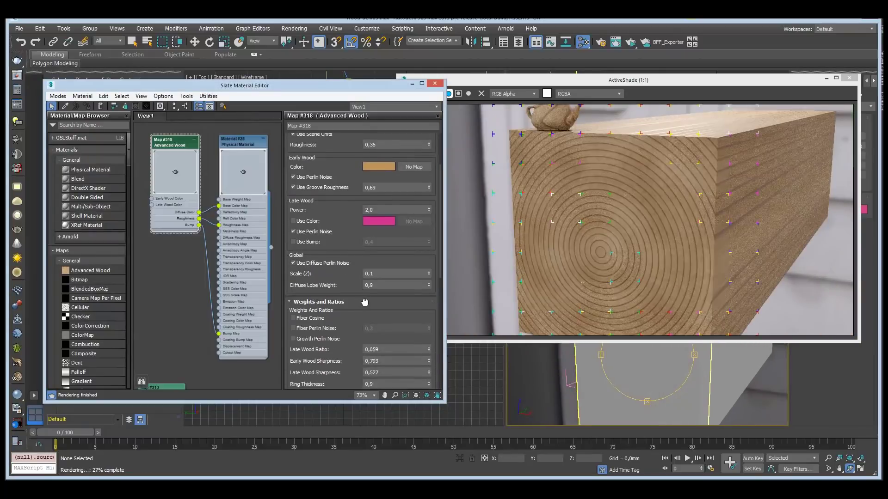
# Set the late wood ratio to 0.359 and the late wood sharpness to 1.0
pyautogui.moveTo(365, 254); pyautogui.dragTo(367, 250)
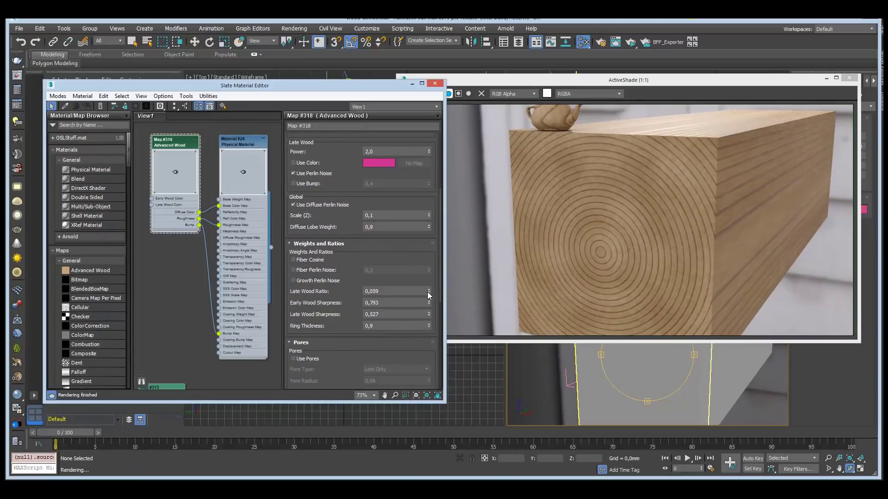
pyautogui.moveTo(428, 292)
pyautogui.mouseDown()
pyautogui.moveTo(426, 261)
pyautogui.moveTo(427, 277)
pyautogui.mouseUp()
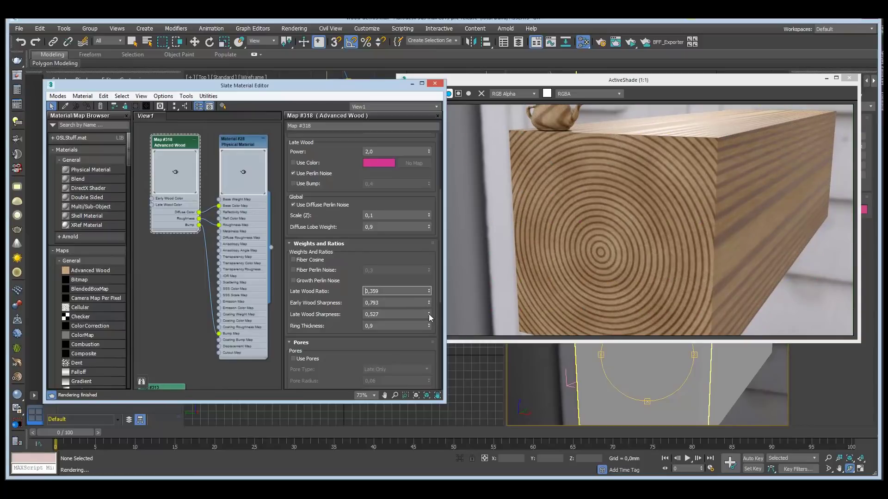
pyautogui.moveTo(428, 314); pyautogui.dragTo(428, 289)
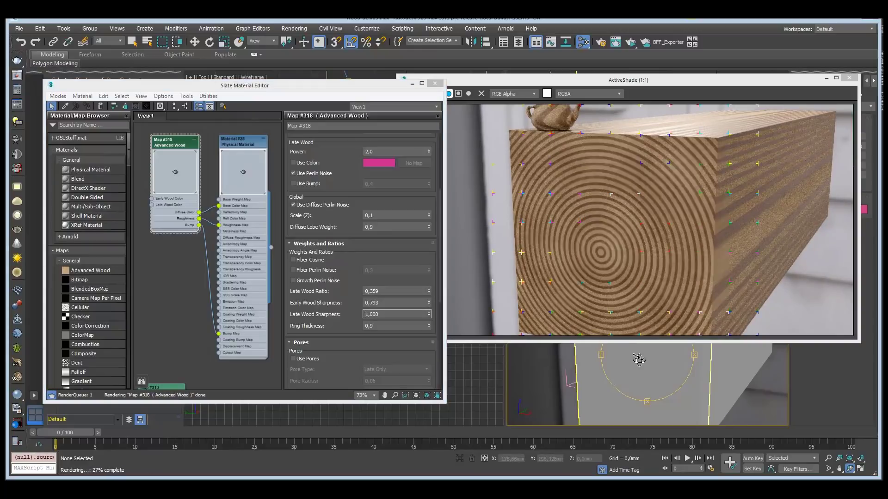
# Set the early wood sharpness to 0.303 and reduce the late wood ratio to 0.01
pyautogui.scroll(3, 642, 358)
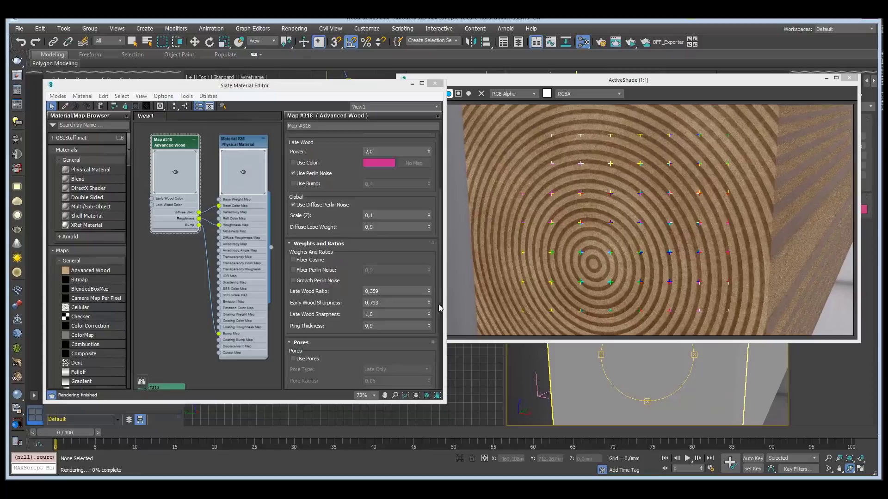
pyautogui.moveTo(428, 304); pyautogui.dragTo(428, 324)
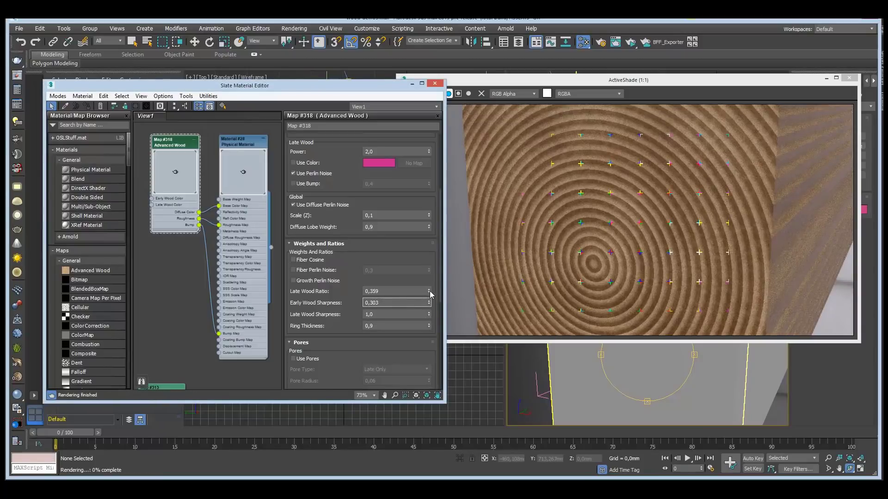
pyautogui.moveTo(429, 291); pyautogui.dragTo(428, 300)
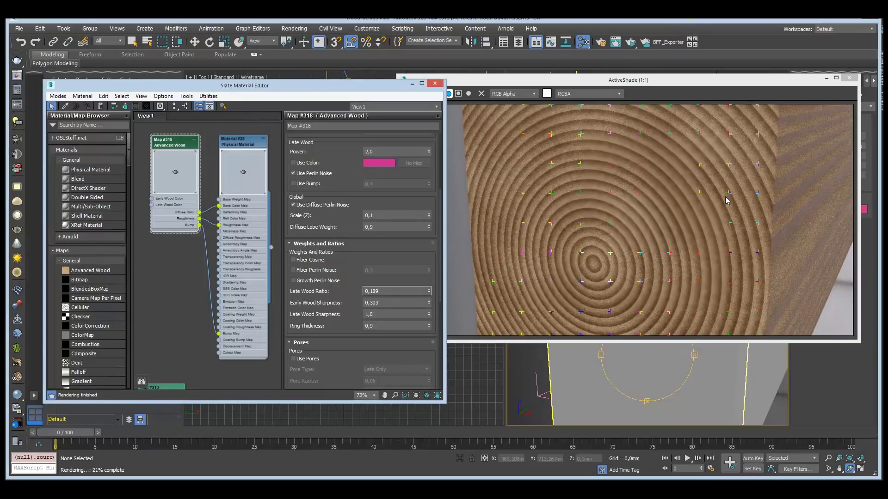
pyautogui.click(429, 288)
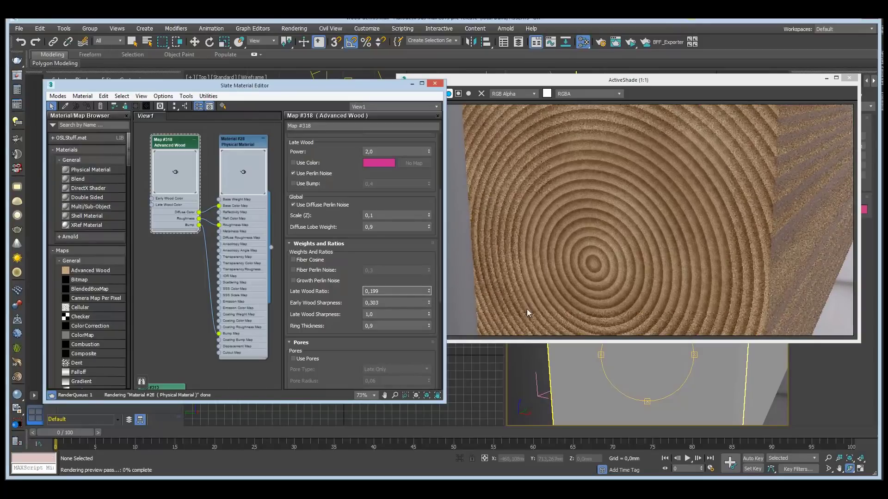
pyautogui.click(430, 289)
pyautogui.moveTo(429, 295); pyautogui.dragTo(429, 304)
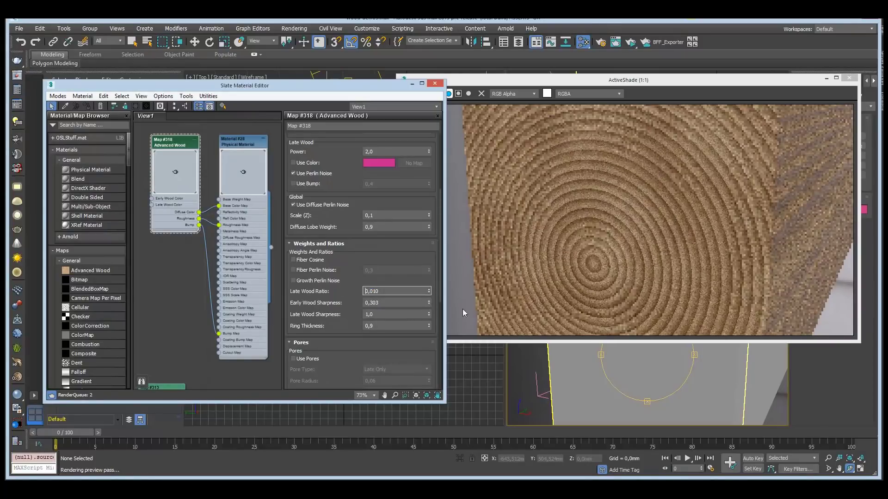
# Turn on fiber cosine and examine the grain along the box's long side
pyautogui.moveTo(661, 357); pyautogui.dragTo(645, 373)
pyautogui.scroll(-3, 645, 374)
pyautogui.moveTo(646, 373); pyautogui.dragTo(630, 371, button='middle')
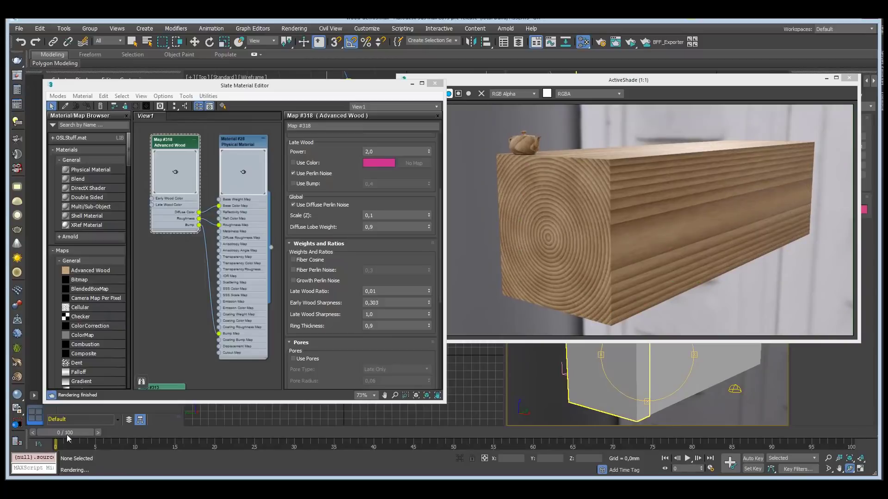
pyautogui.moveTo(67, 432); pyautogui.dragTo(10, 432)
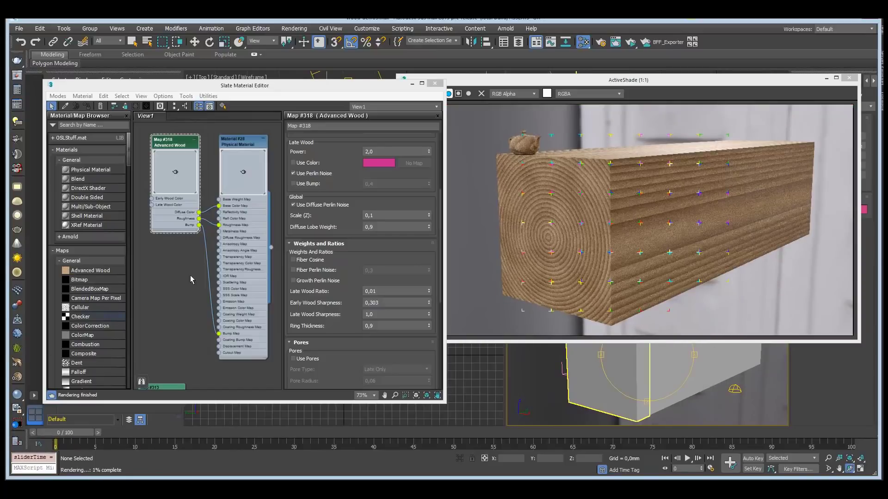
pyautogui.click(301, 262)
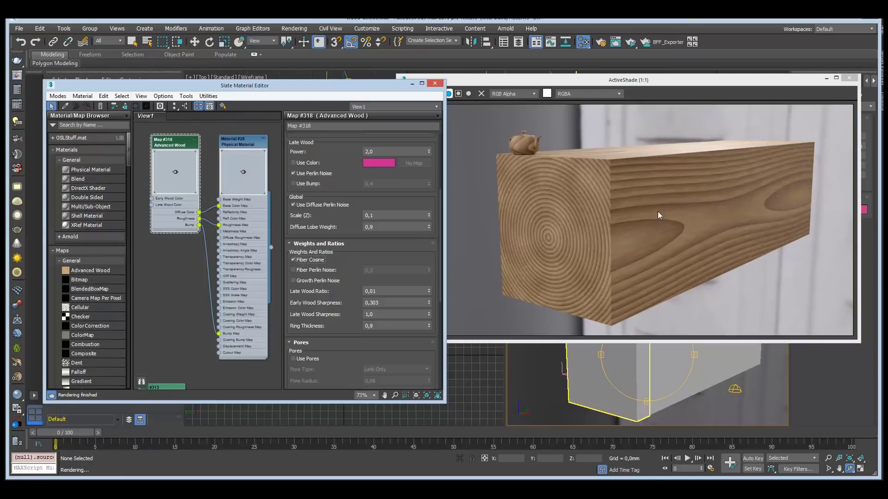
pyautogui.moveTo(624, 360); pyautogui.dragTo(617, 359, button='middle')
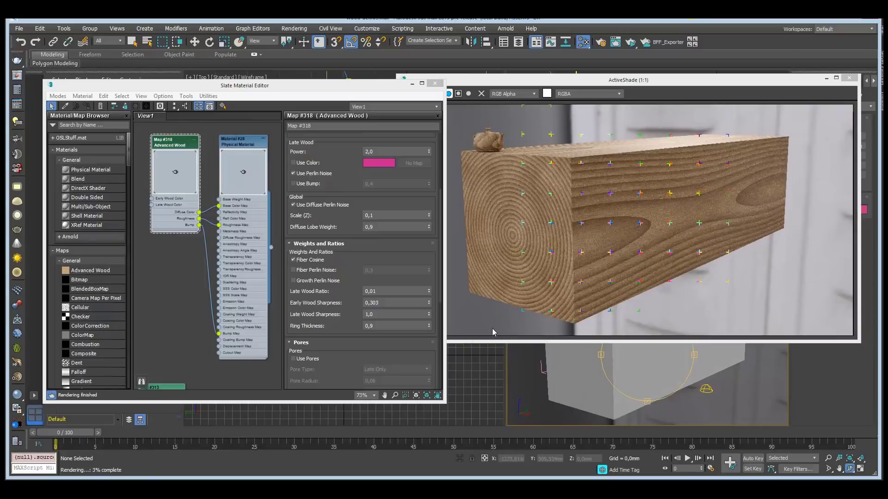
# Turn on fiber Perlin noise at 0.43 and inspect the cut box pieces by scrubbing to frame 35 and back to 0
pyautogui.click(301, 271)
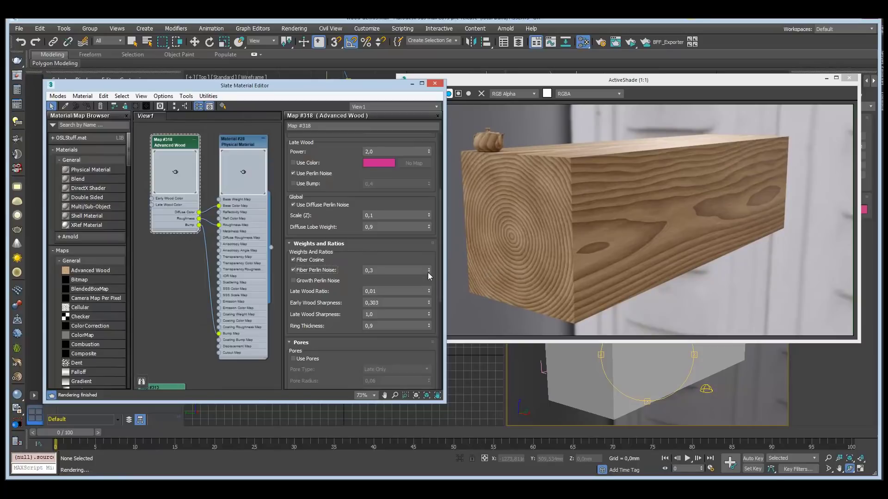
pyautogui.moveTo(428, 272); pyautogui.dragTo(429, 265)
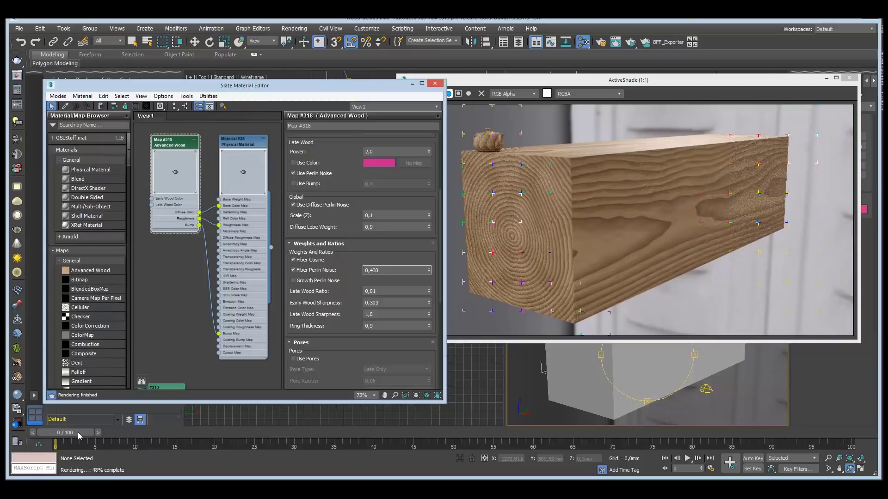
pyautogui.moveTo(79, 436); pyautogui.dragTo(346, 417)
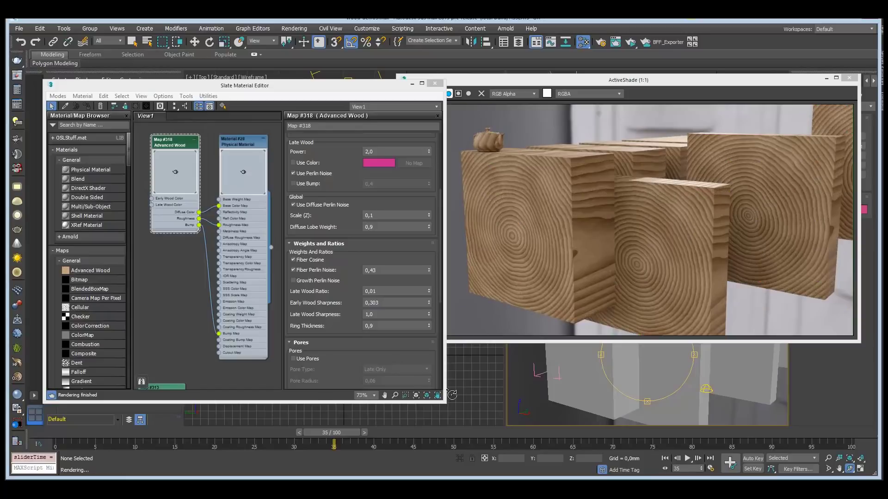
pyautogui.moveTo(344, 434); pyautogui.dragTo(69, 434)
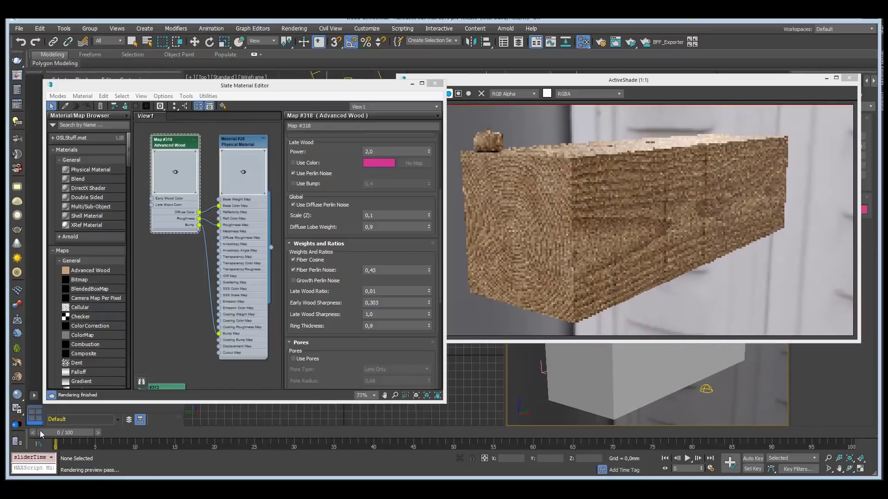
# Turn on growth Perlin noise and examine the rings on the box's end face
pyautogui.keyDown('alt'); pyautogui.moveTo(643, 366); pyautogui.dragTo(652, 361, button='middle'); pyautogui.keyUp('alt')
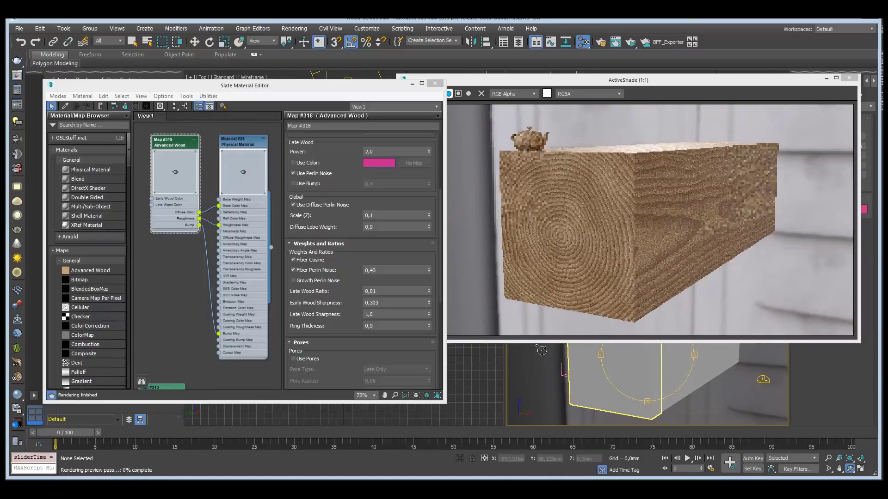
pyautogui.click(295, 281)
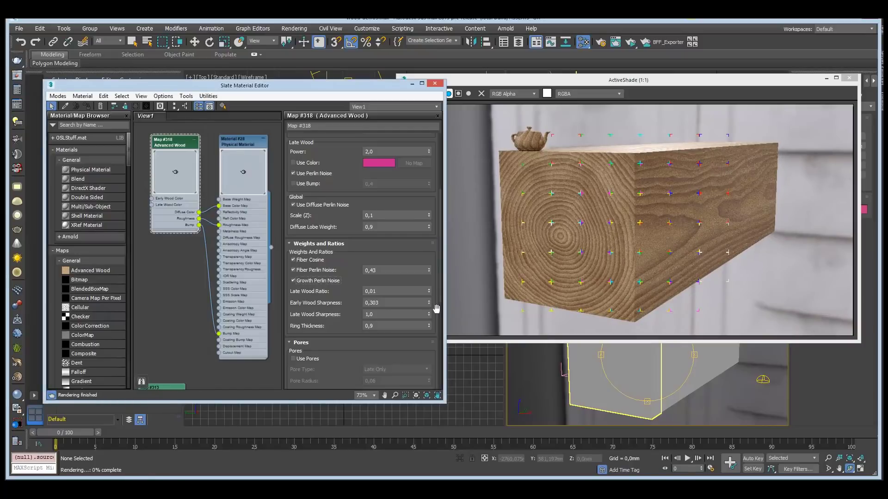
pyautogui.scroll(3, 622, 361)
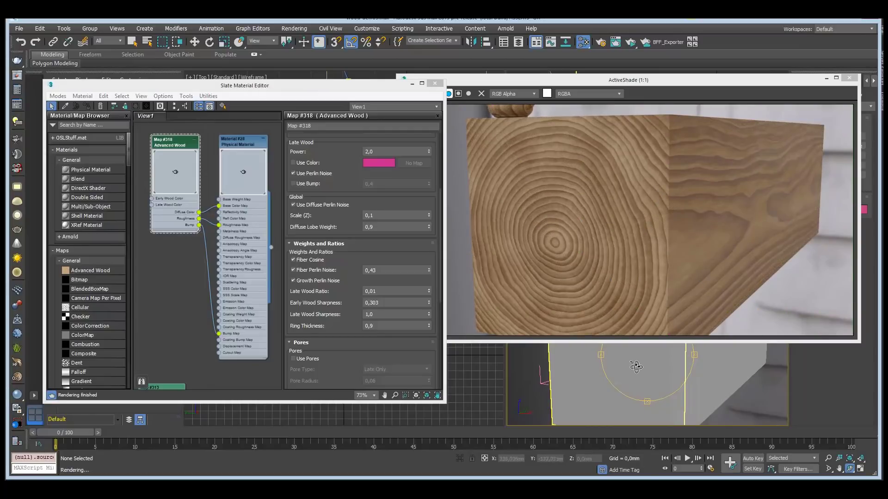
pyautogui.scroll(-3, 640, 361)
pyautogui.moveTo(652, 368); pyautogui.dragTo(647, 370)
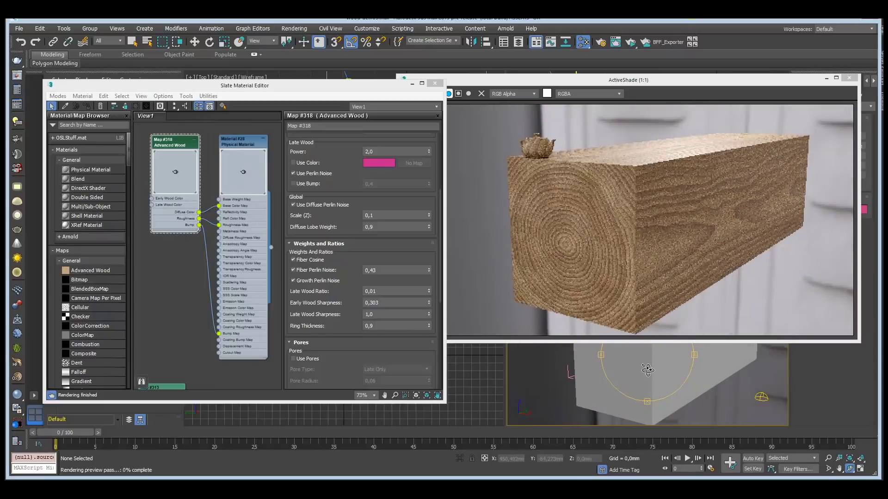
# Turn on pores and set their color power to 2.43
pyautogui.moveTo(328, 348); pyautogui.dragTo(337, 258)
pyautogui.click(293, 267)
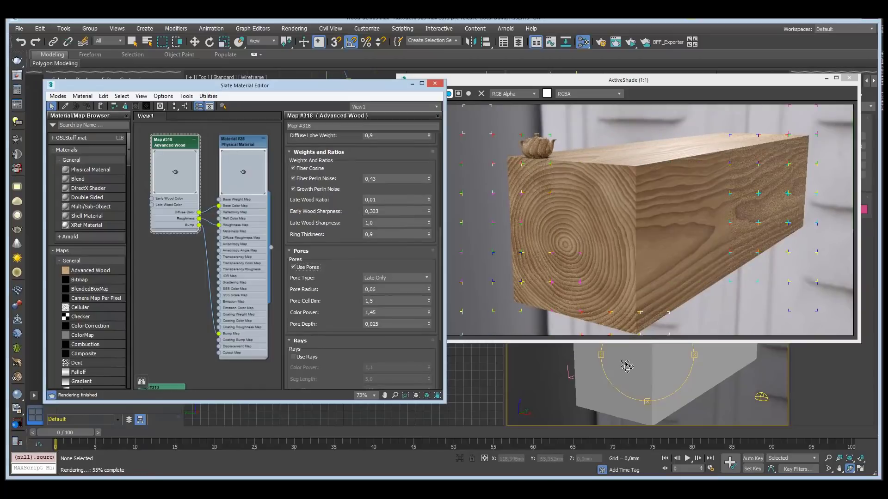
pyautogui.scroll(5, 603, 364)
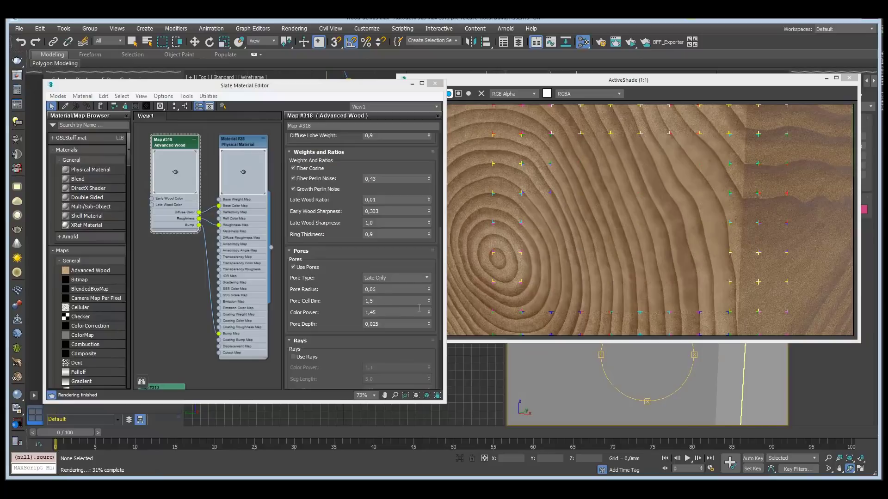
pyautogui.moveTo(429, 314); pyautogui.dragTo(426, 286)
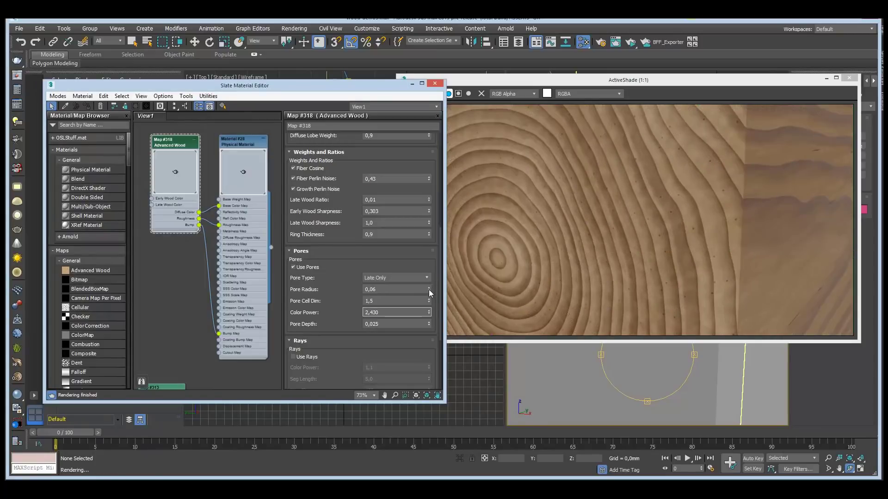
# Set the pore radius to 0.13, the pore cell dimension to 0.85 and the pore depth to 0.095
pyautogui.moveTo(429, 289); pyautogui.dragTo(429, 286)
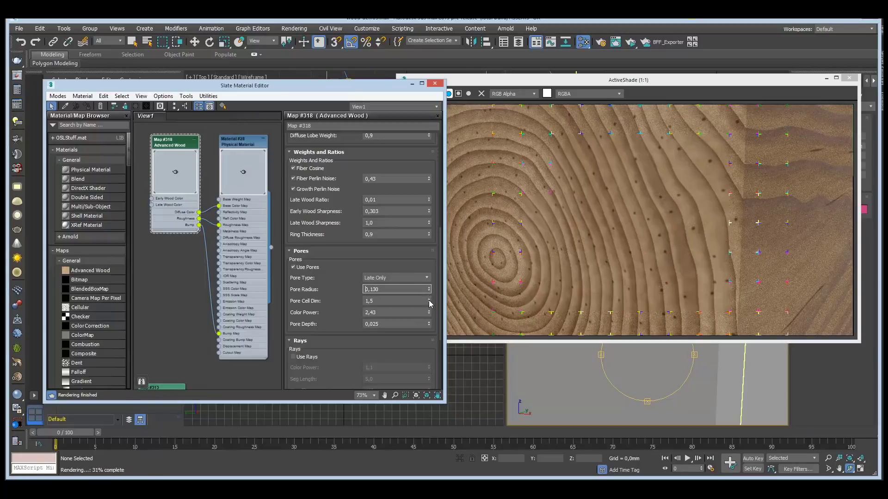
pyautogui.moveTo(429, 302); pyautogui.dragTo(429, 326)
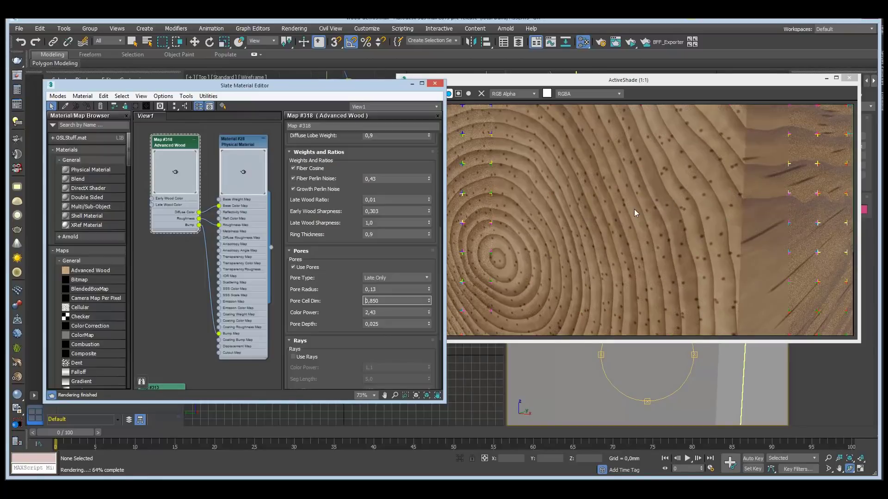
pyautogui.moveTo(664, 357)
pyautogui.mouseDown(button='middle')
pyautogui.moveTo(646, 363)
pyautogui.moveTo(668, 372)
pyautogui.mouseUp(button='middle')
pyautogui.scroll(-3, 653, 363)
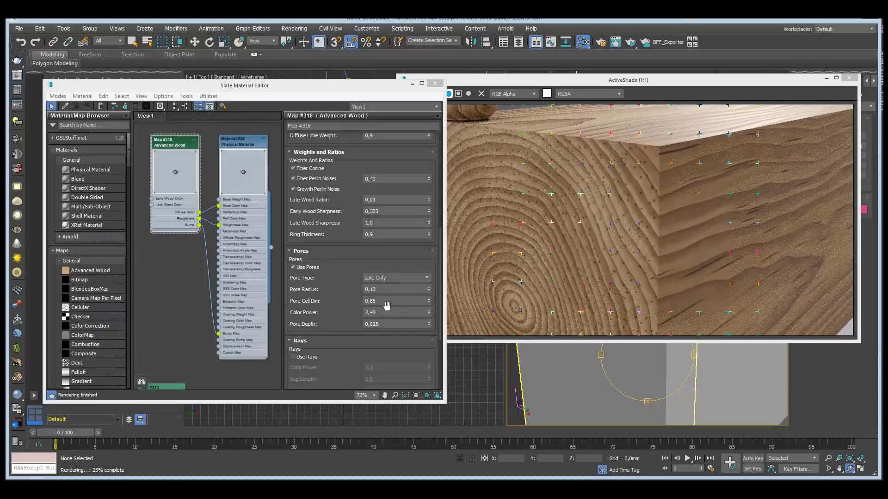
pyautogui.moveTo(429, 322); pyautogui.dragTo(430, 314)
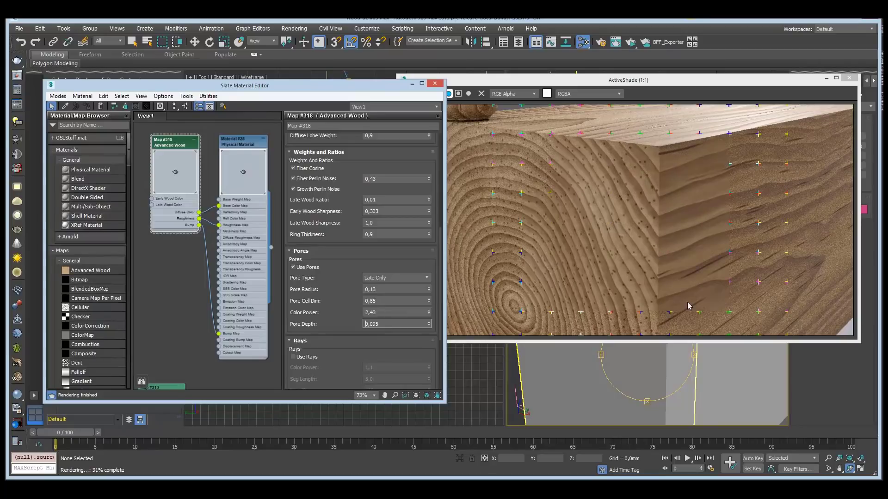
pyautogui.moveTo(643, 376); pyautogui.dragTo(649, 371)
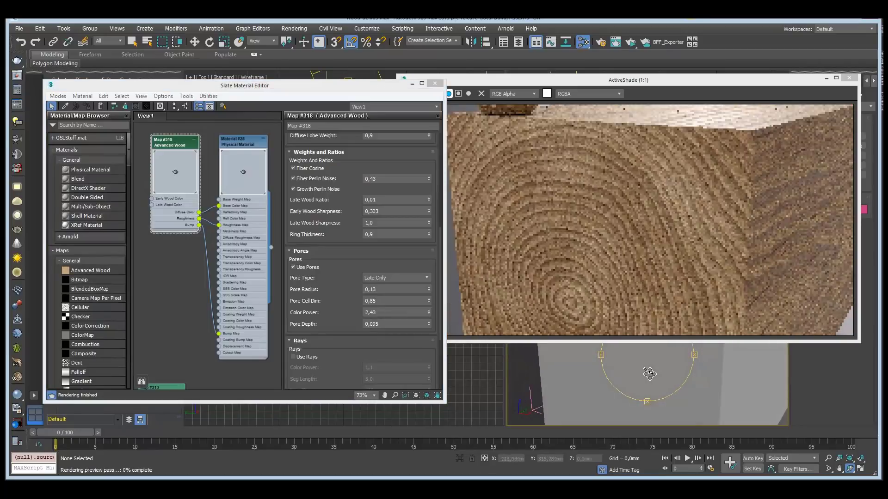
# Turn on rays and set their color power to 2.064
pyautogui.click(298, 360)
pyautogui.scroll(-3, 332, 315)
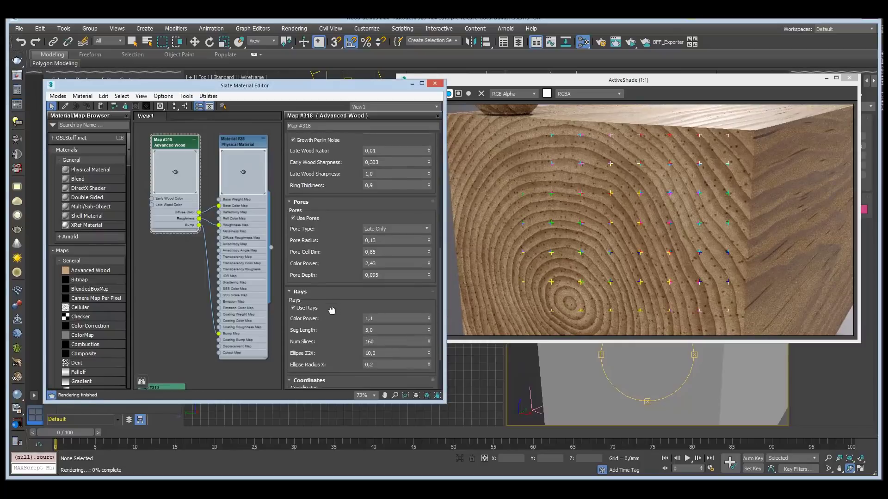
pyautogui.moveTo(429, 290); pyautogui.dragTo(430, 261)
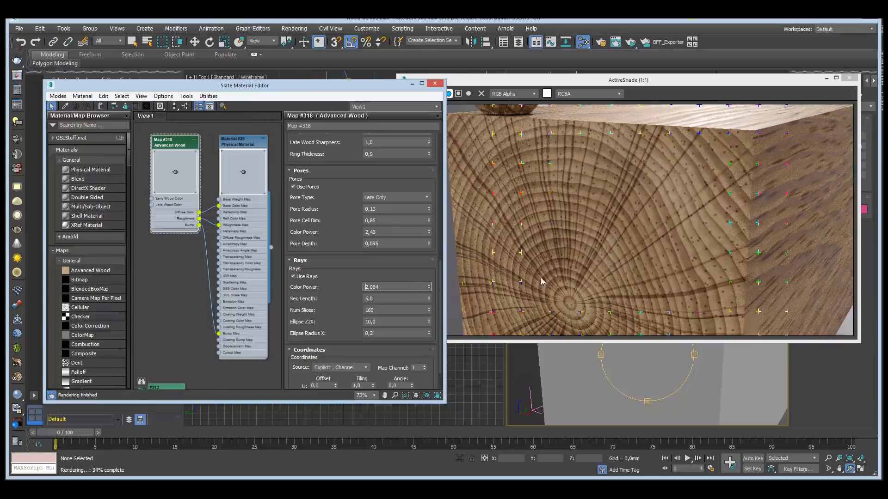
# Lower the rays' color power to 1.63 and reduce their number of slices to 52
pyautogui.moveTo(429, 290); pyautogui.dragTo(426, 355)
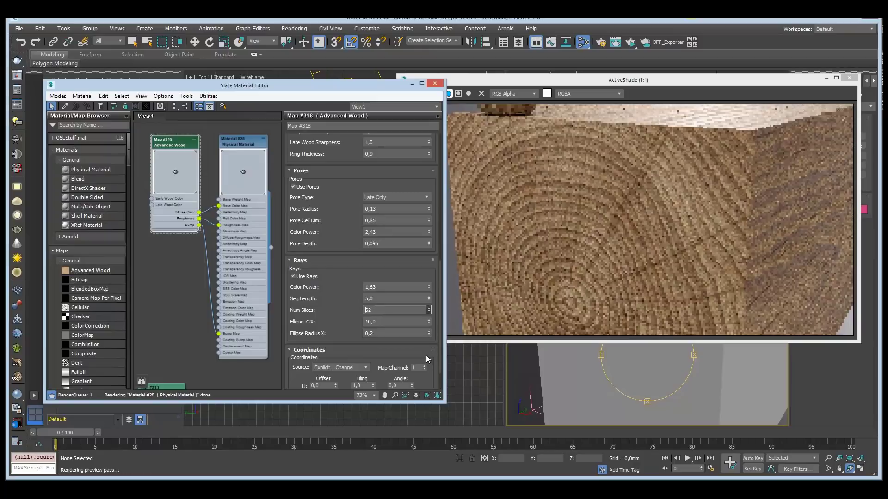
pyautogui.moveTo(429, 299); pyautogui.dragTo(429, 321)
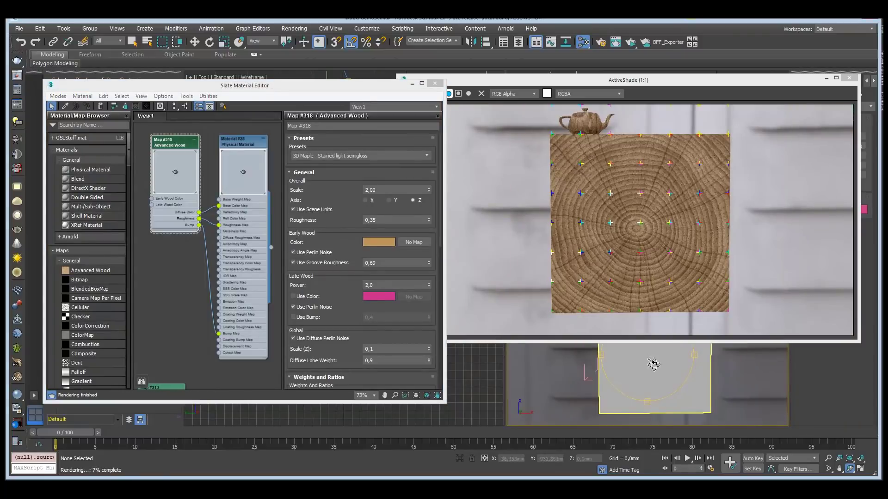
# Try an overall wood scale of 6 while viewing the box's end face and long sides
pyautogui.keyDown('alt'); pyautogui.moveTo(652, 361); pyautogui.dragTo(671, 359, button='middle'); pyautogui.keyUp('alt')
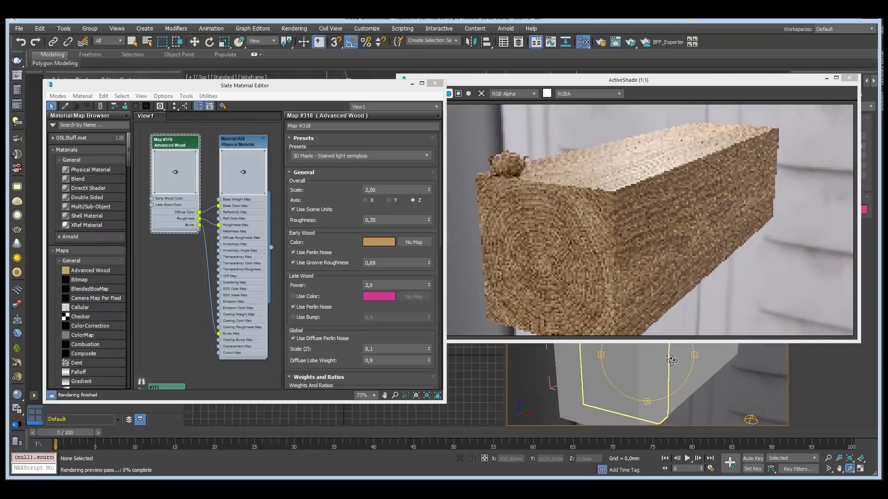
pyautogui.moveTo(672, 360); pyautogui.dragTo(671, 367)
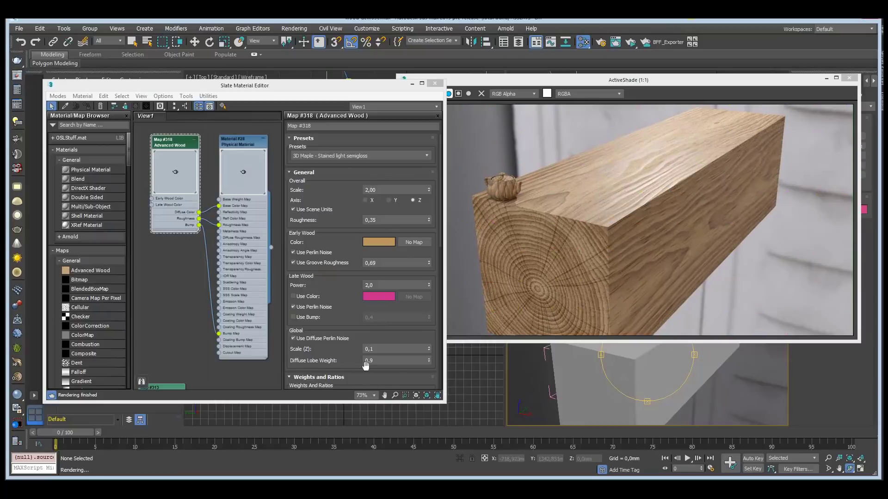
pyautogui.keyDown('alt'); pyautogui.moveTo(648, 365); pyautogui.dragTo(651, 363, button='middle'); pyautogui.keyUp('alt')
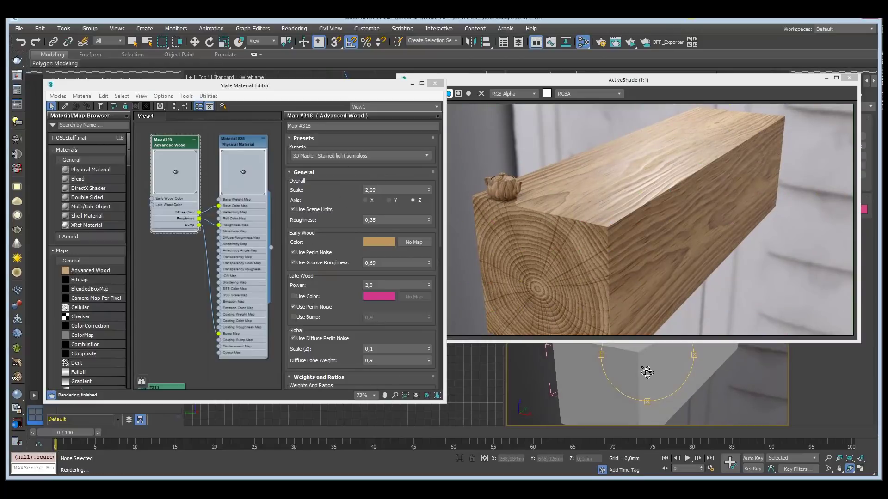
pyautogui.doubleClick(387, 190)
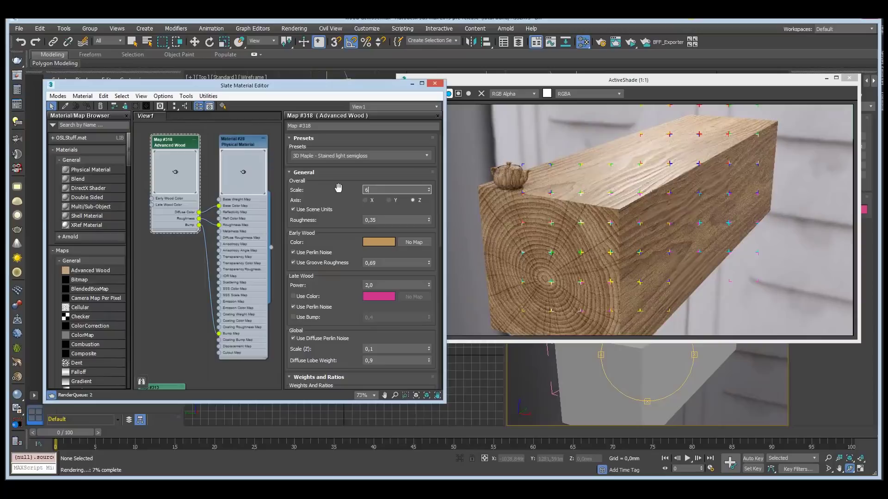
pyautogui.write('6')
pyautogui.press('Return')
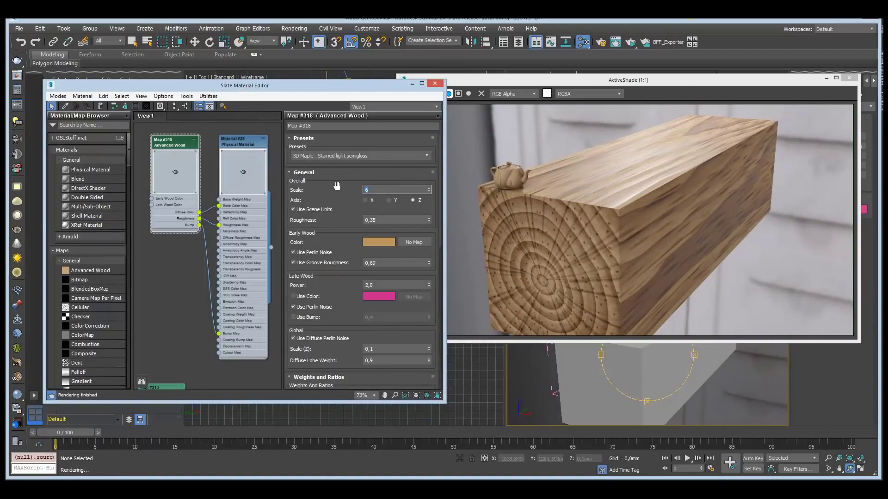
# Try an overall wood scale of 1, and return the scale to 2
pyautogui.write('1')
pyautogui.press('Return')
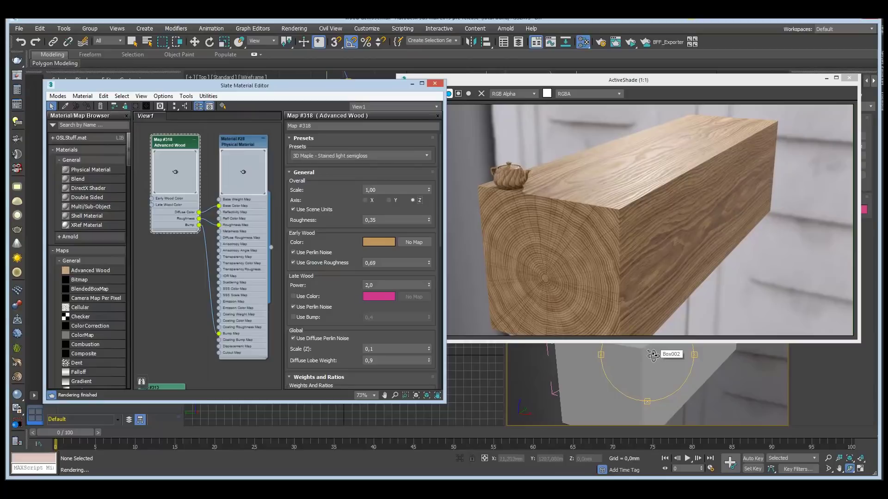
pyautogui.moveTo(362, 192); pyautogui.dragTo(333, 192)
pyautogui.write('2')
pyautogui.press('Return')
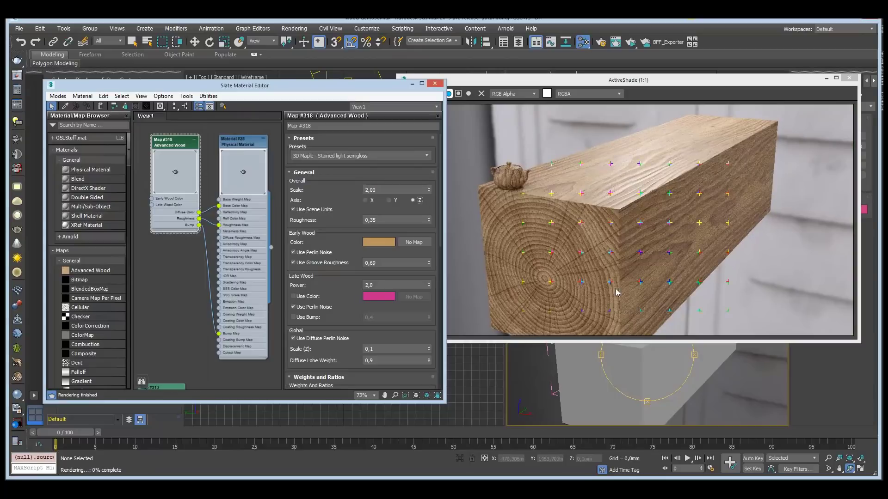
# Try the X axis and the Y axis as the wood's growth direction
pyautogui.moveTo(671, 369); pyautogui.dragTo(664, 369)
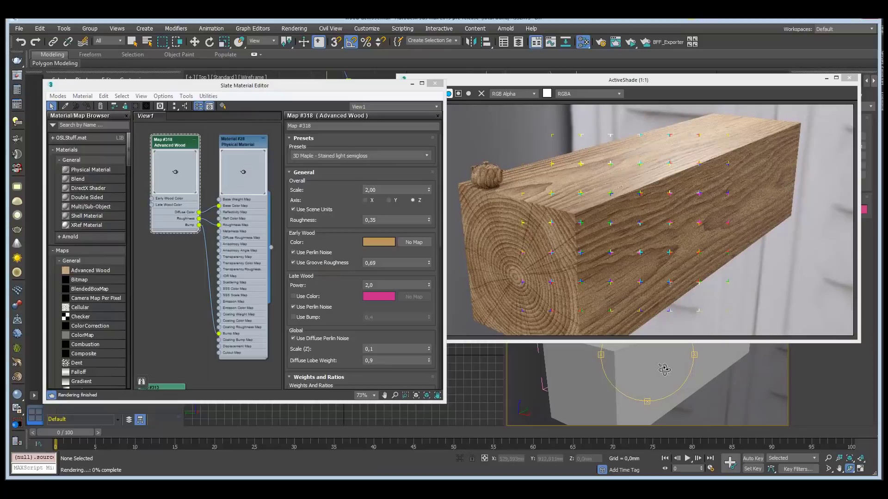
pyautogui.click(365, 200)
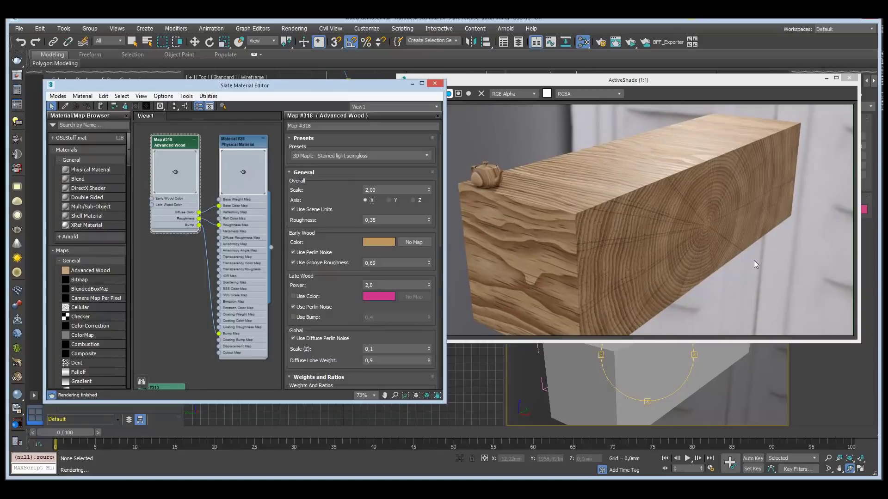
pyautogui.click(389, 200)
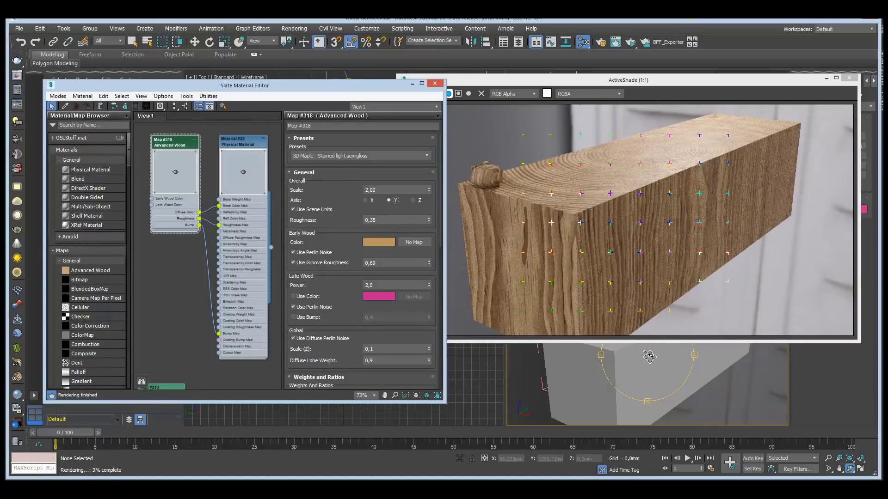
# Move the animation to frame 21 to examine the grain across the separated box pieces, and return to frame 0
pyautogui.moveTo(649, 356); pyautogui.dragTo(655, 368)
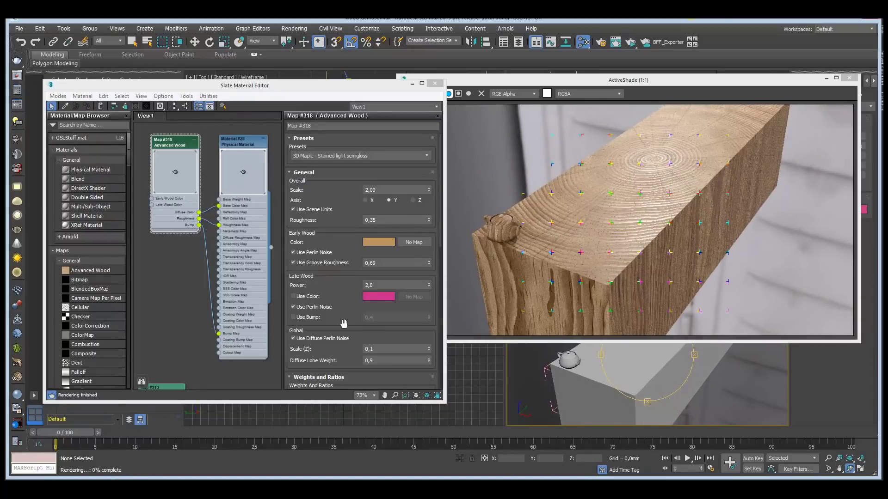
pyautogui.moveTo(68, 436); pyautogui.dragTo(229, 434)
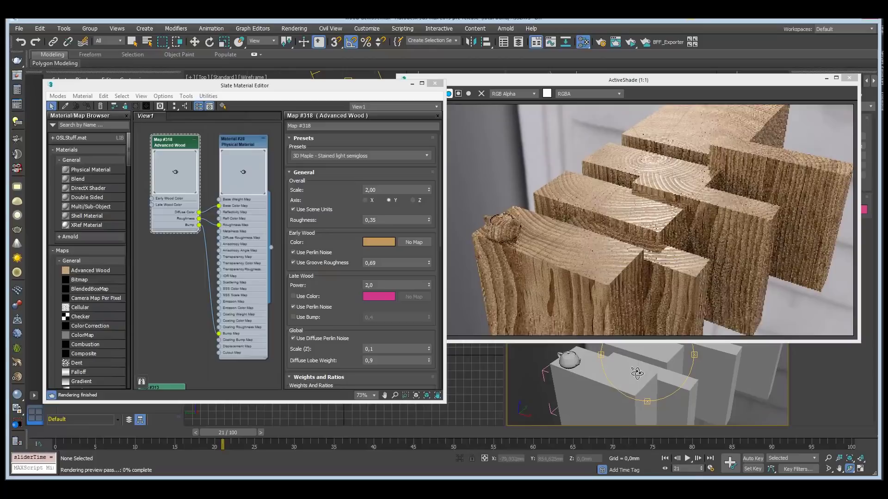
pyautogui.keyDown('alt'); pyautogui.moveTo(640, 371); pyautogui.dragTo(674, 342, button='middle'); pyautogui.keyUp('alt')
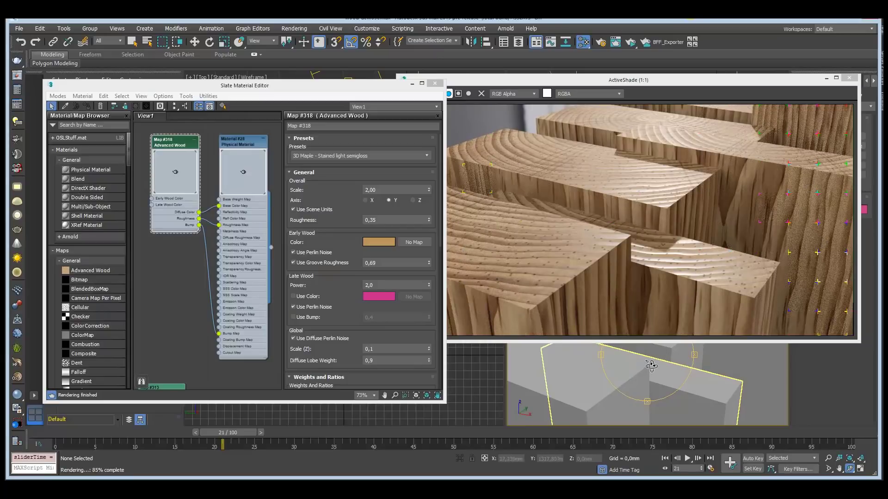
pyautogui.scroll(-5, 652, 368)
pyautogui.keyDown('alt'); pyautogui.moveTo(654, 368); pyautogui.dragTo(680, 372, button='middle'); pyautogui.keyUp('alt')
pyautogui.moveTo(240, 435); pyautogui.dragTo(78, 435)
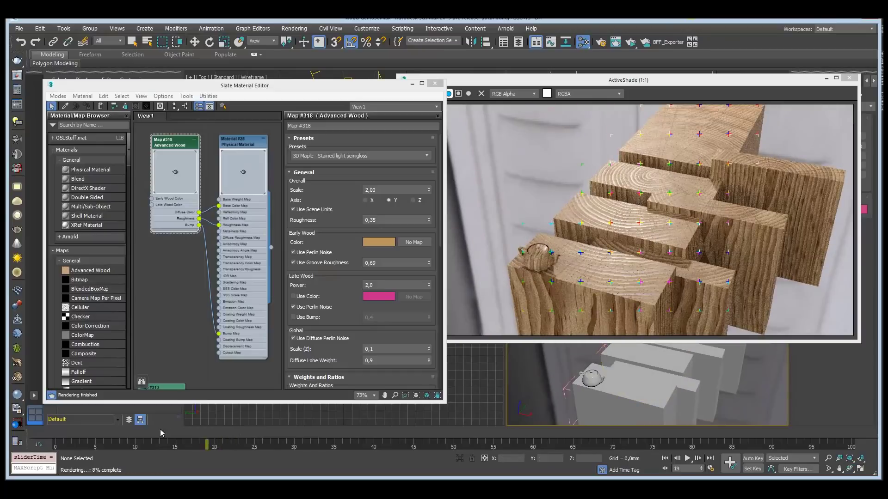
# Set the wood's growth axis to Z and inspect the grain along the box
pyautogui.click(413, 200)
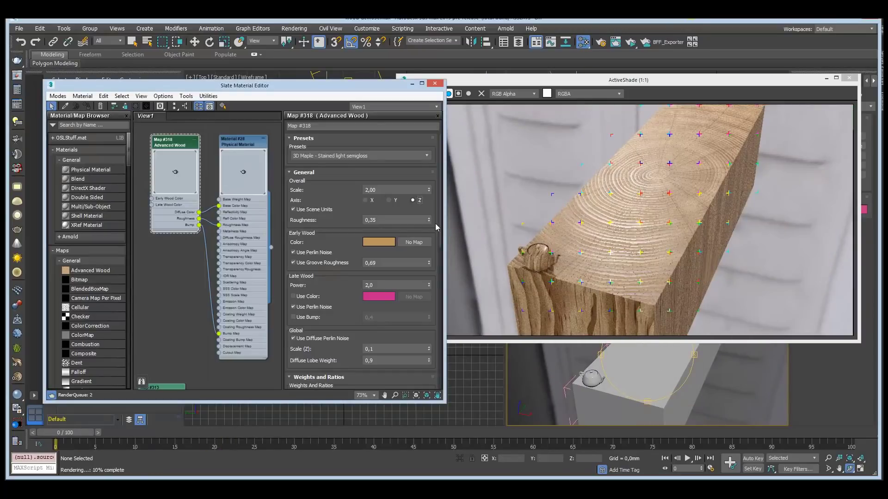
pyautogui.moveTo(654, 386)
pyautogui.keyDown('alt'); pyautogui.mouseDown(button='middle')
pyautogui.moveTo(663, 384)
pyautogui.moveTo(635, 382)
pyautogui.moveTo(648, 380)
pyautogui.mouseUp(button='middle'); pyautogui.keyUp('alt')
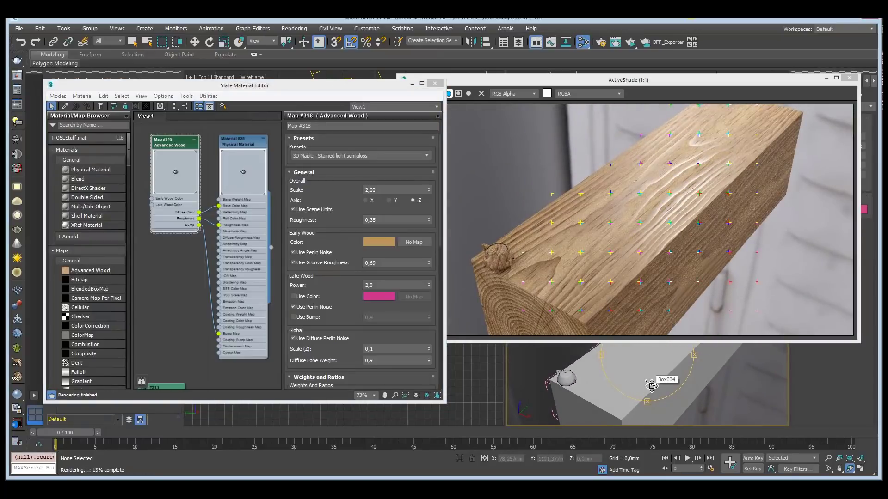